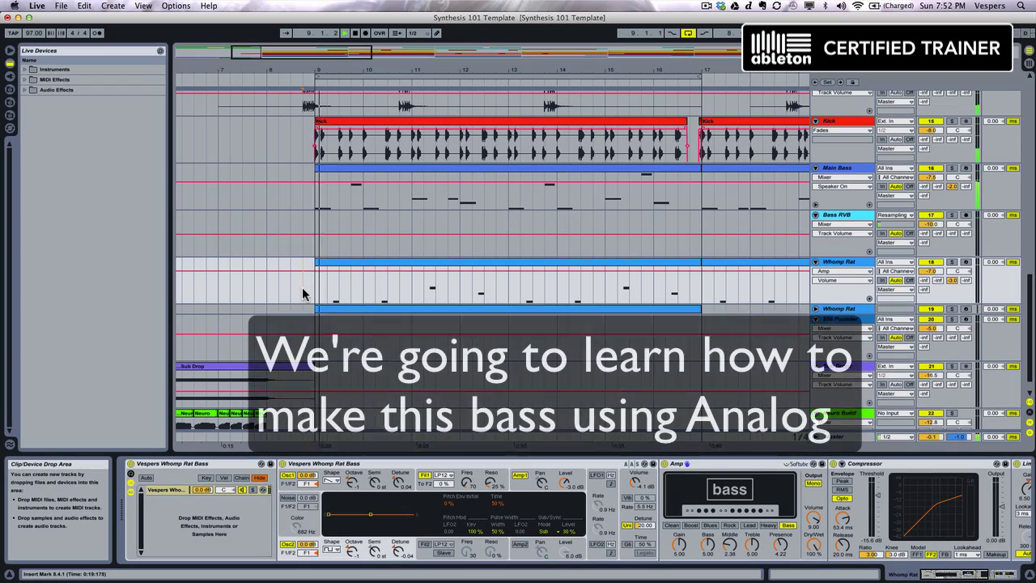
- Select the finished Whomp Rat clip and play the arrangement to audition the bass
{"action": "left_click", "coordinate": [407, 270]}
{"action": "scroll", "coordinate": [550, 514], "scroll_direction": "right", "scroll_amount": 10}
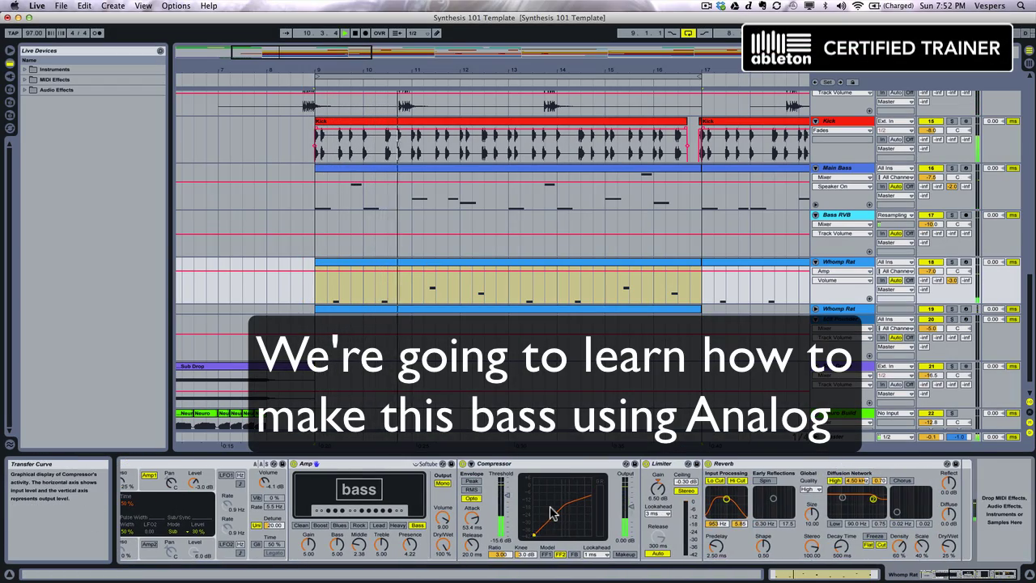
{"action": "scroll", "coordinate": [551, 514], "scroll_direction": "left", "scroll_amount": 10}
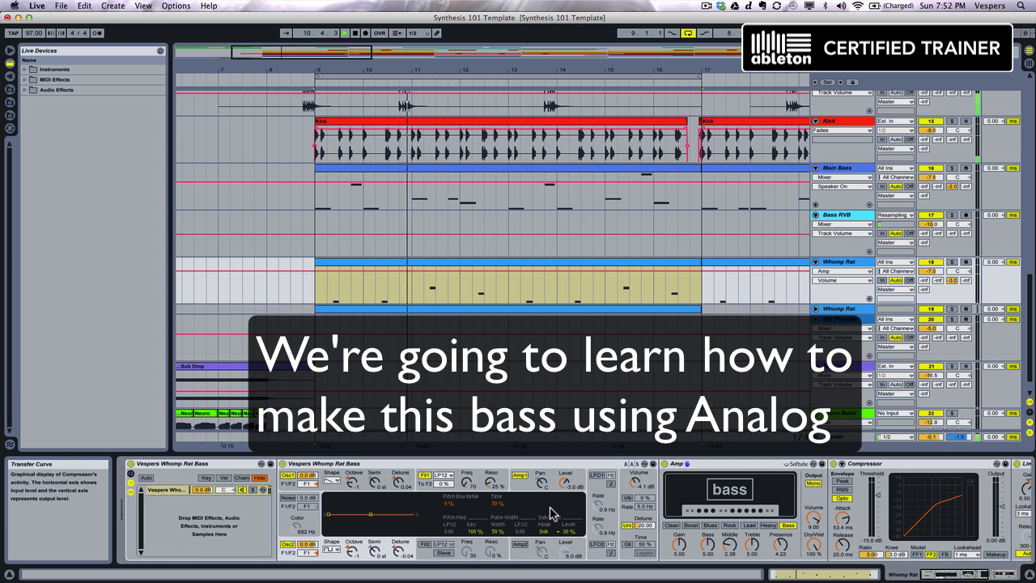
{"action": "left_click", "coordinate": [495, 267]}
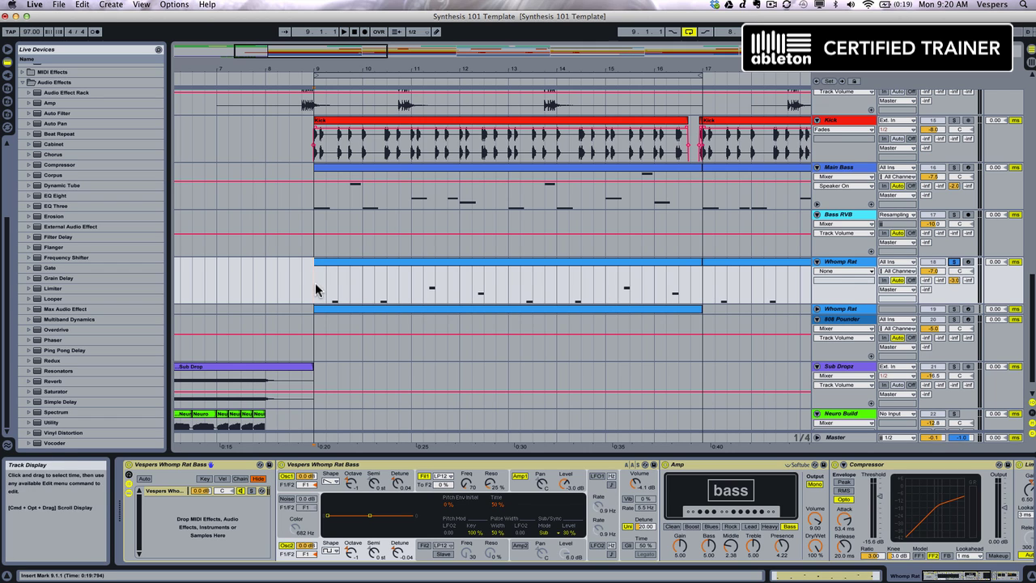
{"action": "key", "text": "space"}
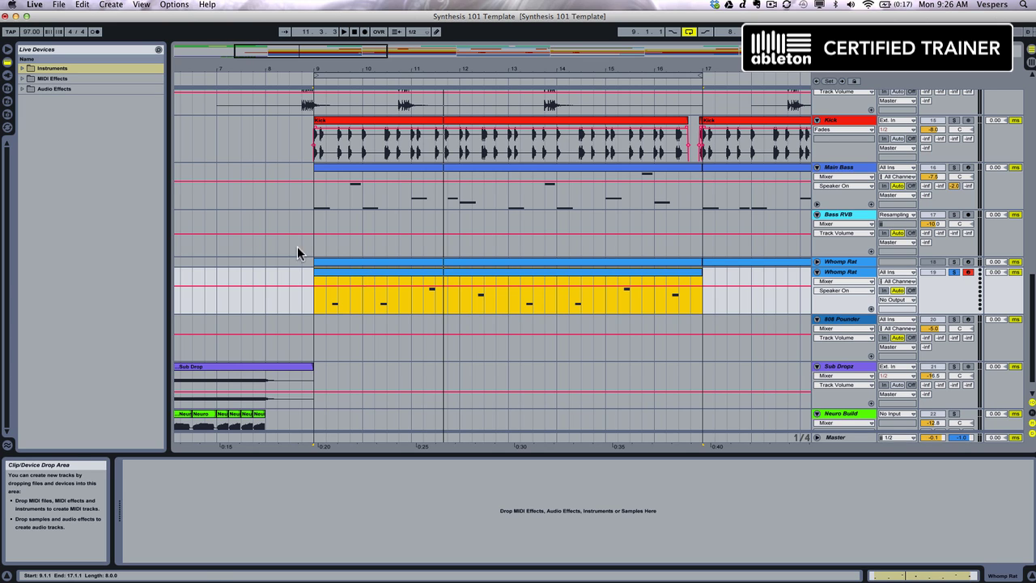
- Drag Analog from the Instruments browser onto the second Whomp Rat track
{"action": "left_click", "coordinate": [22, 68]}
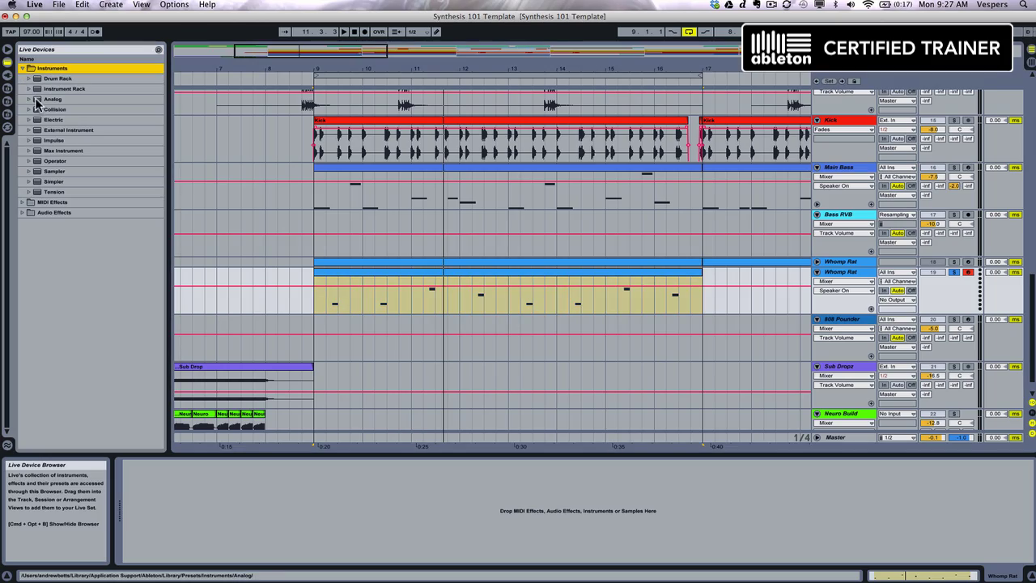
{"action": "left_click", "coordinate": [40, 99]}
{"action": "left_click_drag", "start_coordinate": [180, 497], "coordinate": [182, 498]}
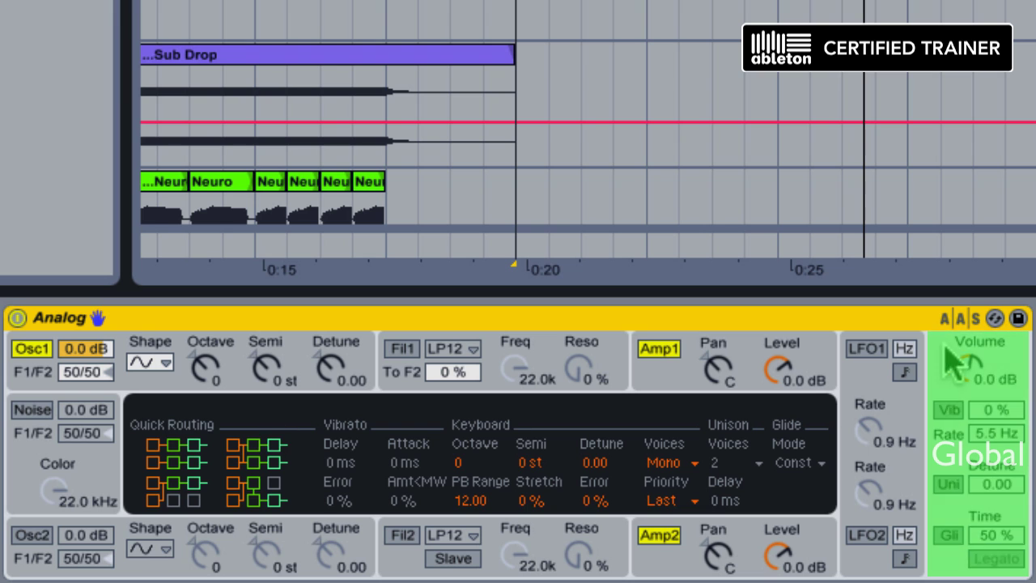
- Route the oscillators through filter 1 and set Osc1 to a saw wave at octave -1
{"action": "left_click", "coordinate": [188, 495]}
{"action": "left_click", "coordinate": [162, 328]}
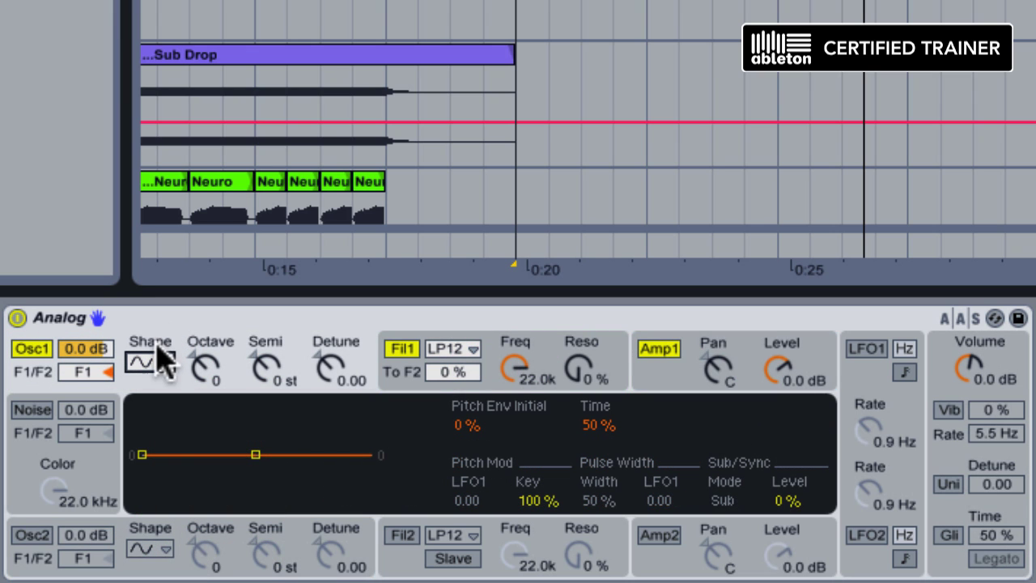
{"action": "left_click", "coordinate": [149, 363]}
{"action": "left_click", "coordinate": [148, 403]}
{"action": "left_click", "coordinate": [217, 368]}
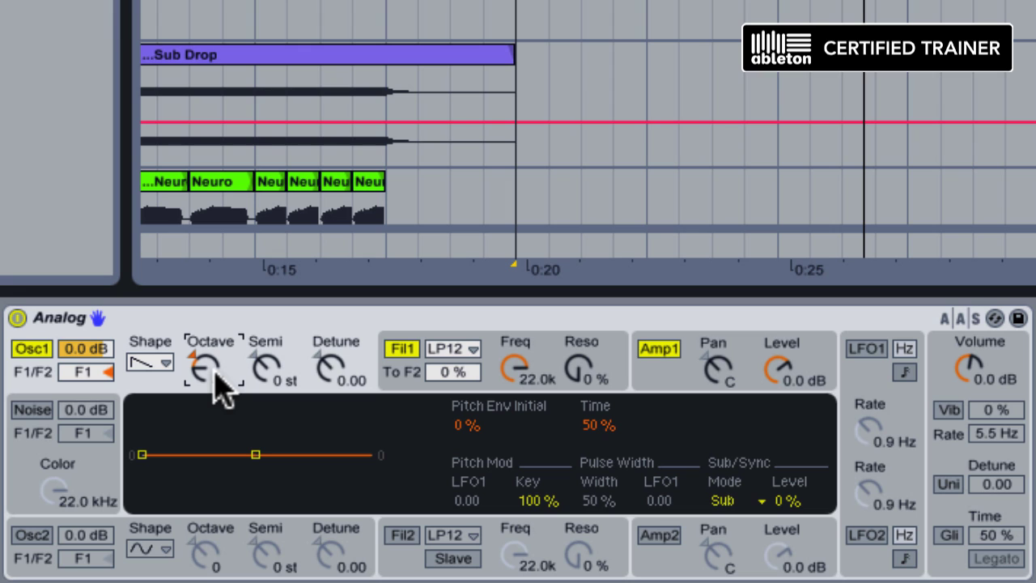
- Enable Osc2 as a pulse wave at octave -1
{"action": "left_click", "coordinate": [34, 536]}
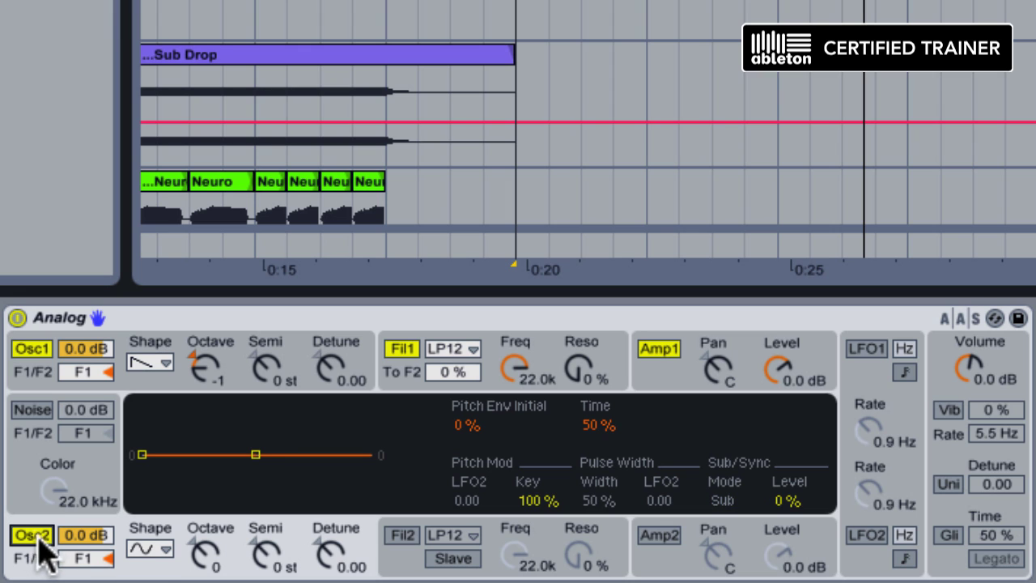
{"action": "left_click", "coordinate": [150, 549]}
{"action": "left_click", "coordinate": [139, 512]}
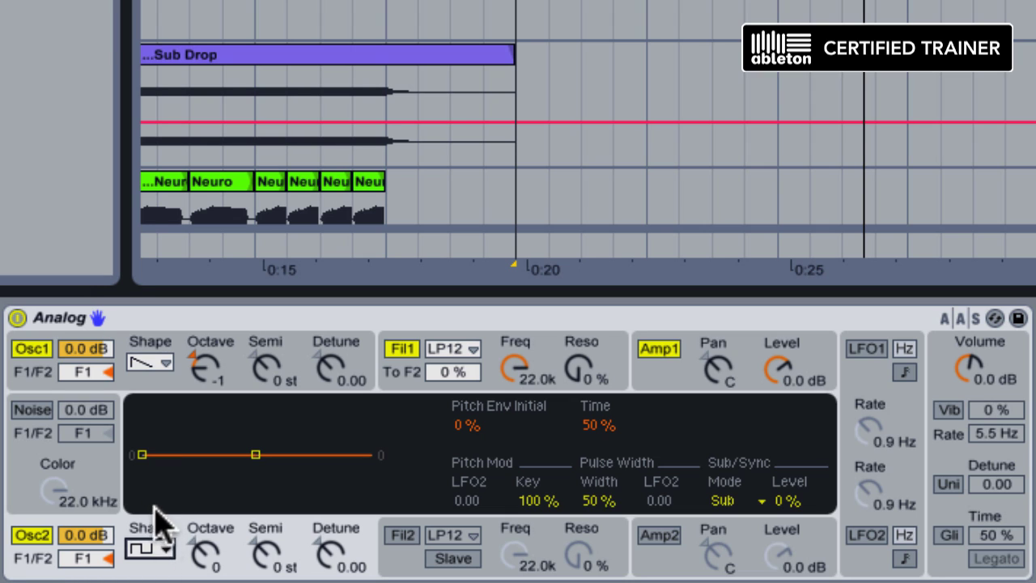
{"action": "left_click", "coordinate": [202, 553]}
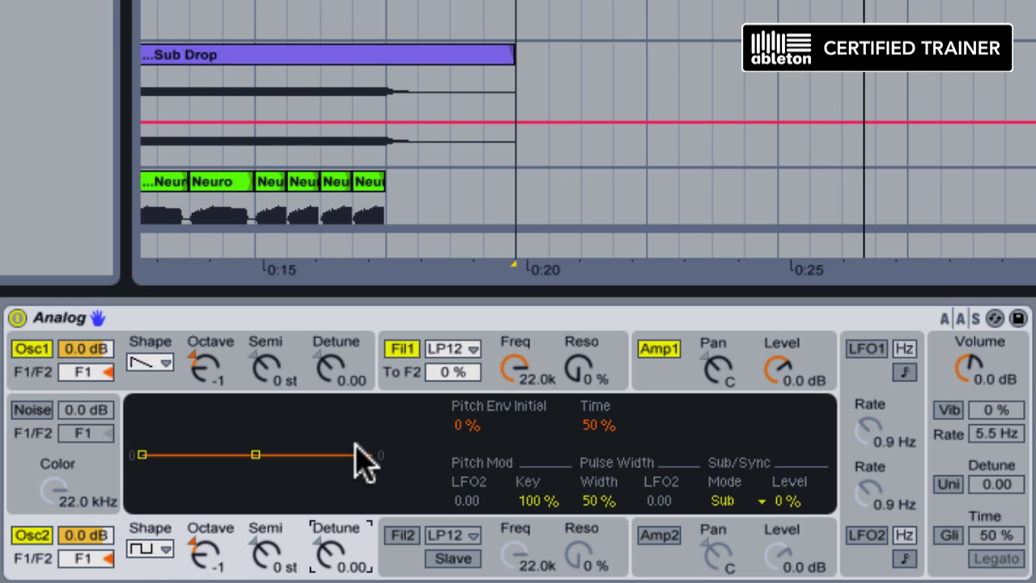
- Detune Osc1 to 0.04 and Osc2 to -0.04
{"action": "left_click_drag", "start_coordinate": [332, 371], "coordinate": [332, 366]}
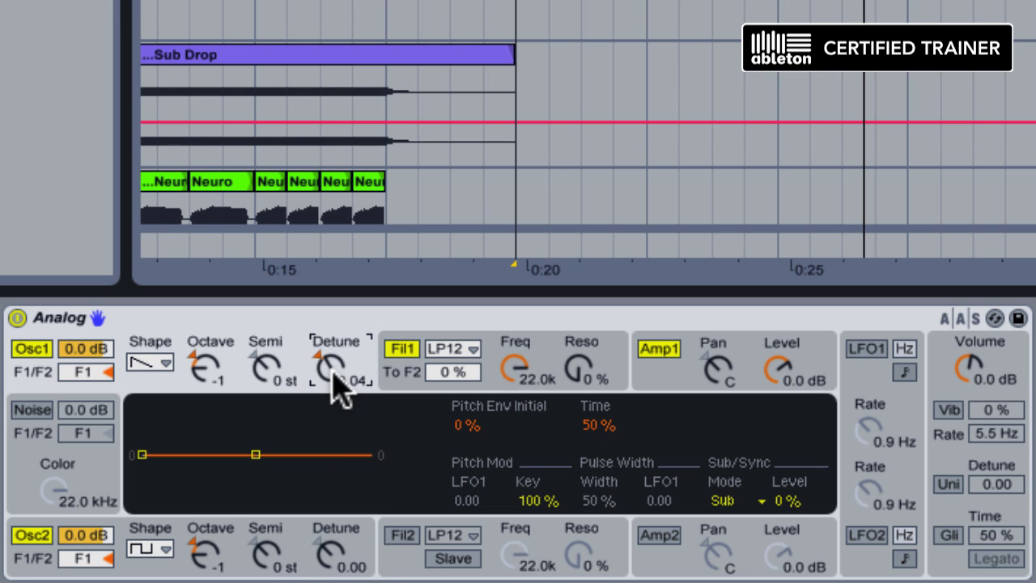
{"action": "left_click", "coordinate": [334, 557]}
{"action": "left_click_drag", "start_coordinate": [332, 557], "coordinate": [331, 554]}
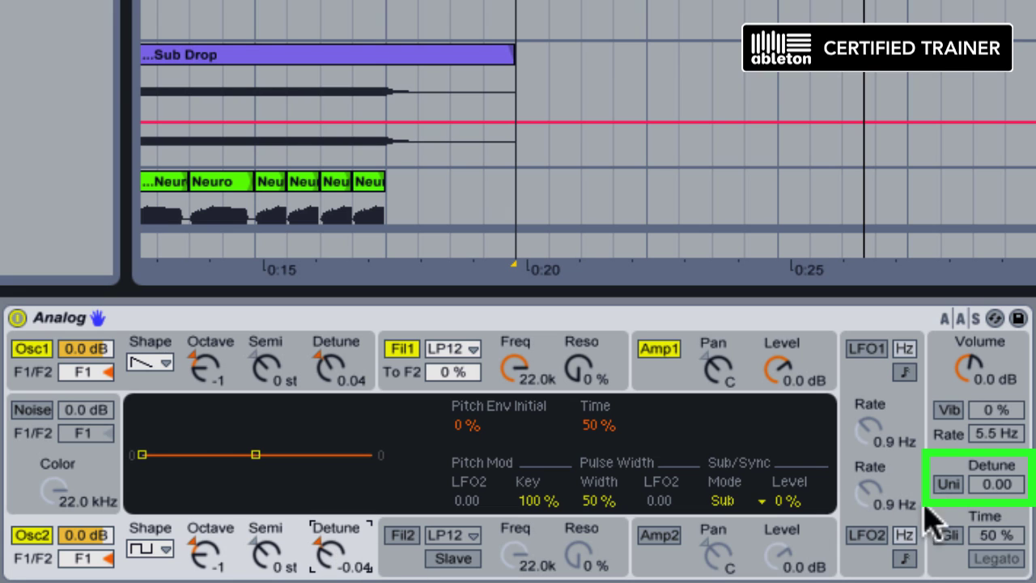
- Turn on unison with 20.00 detune and lower Analog's volume to -4.1 dB
{"action": "left_click", "coordinate": [949, 484]}
{"action": "left_click", "coordinate": [1004, 485]}
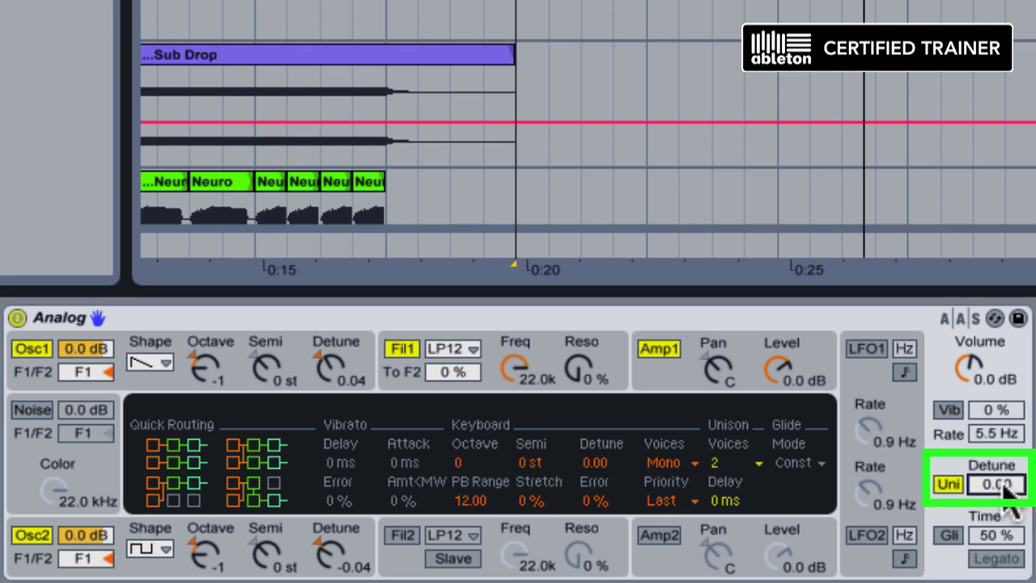
{"action": "type", "text": "20"}
{"action": "key", "text": "Return"}
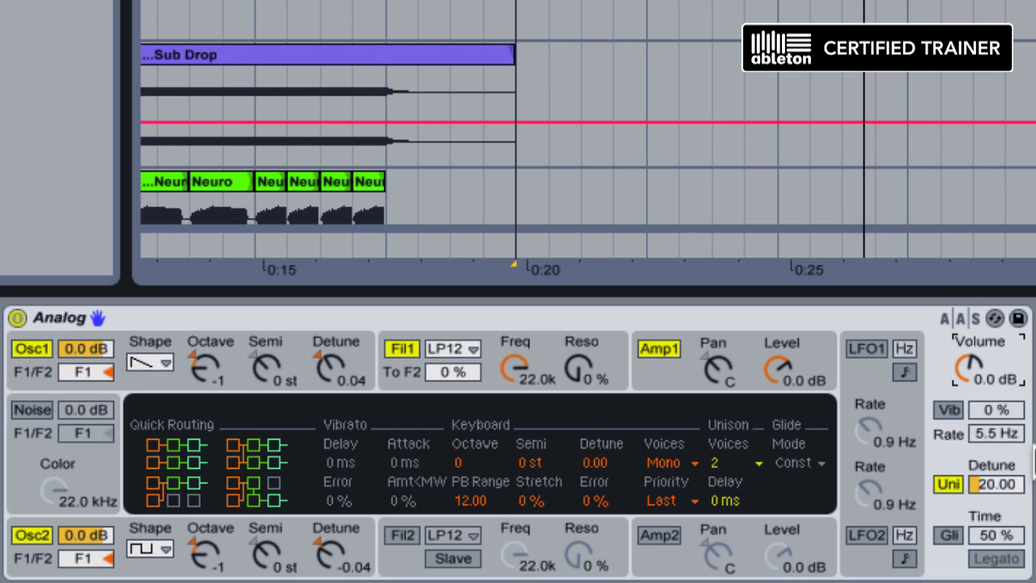
{"action": "left_click_drag", "start_coordinate": [970, 366], "coordinate": [970, 374]}
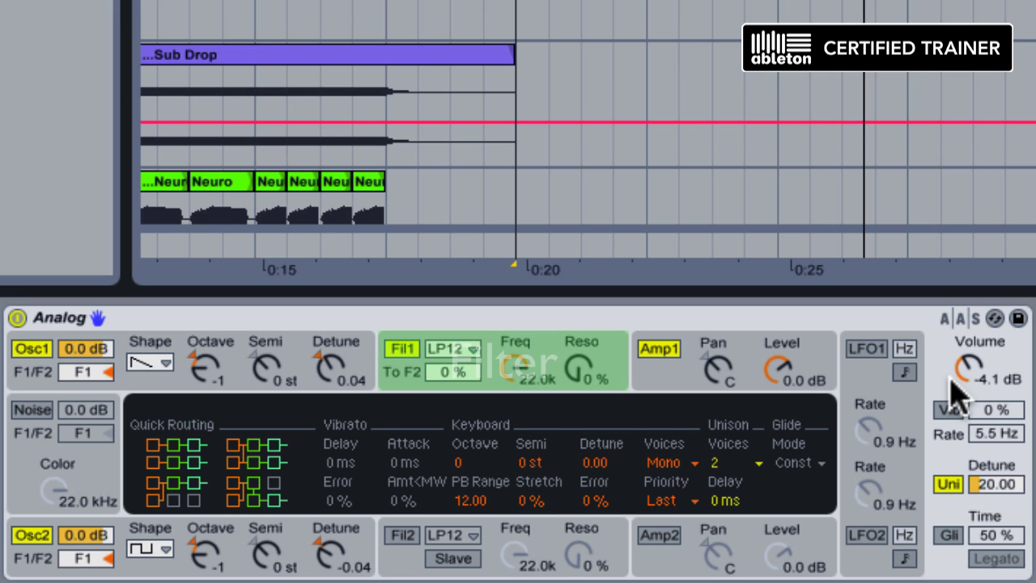
- Drop filter 1's cutoff to 70 and raise its resonance to 25%
{"action": "left_click", "coordinate": [500, 348]}
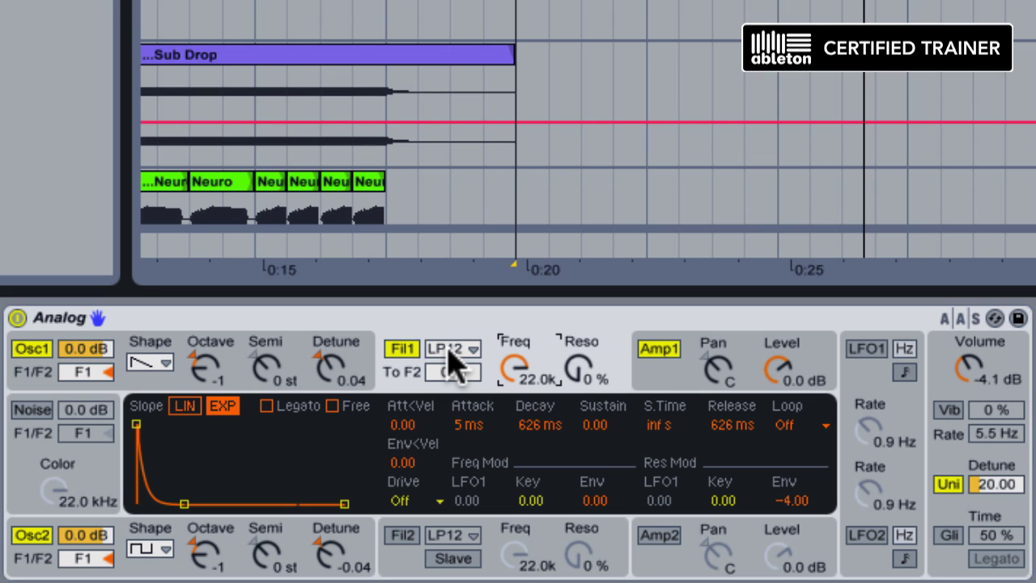
{"action": "left_click_drag", "start_coordinate": [513, 377], "coordinate": [513, 421]}
{"action": "left_click_drag", "start_coordinate": [518, 365], "coordinate": [518, 412]}
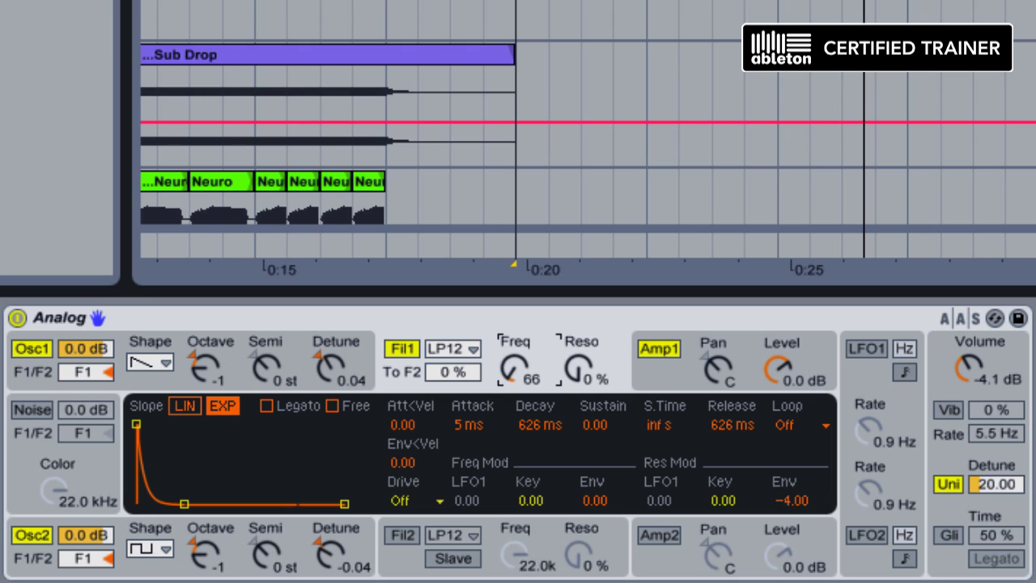
{"action": "left_click_drag", "start_coordinate": [580, 374], "coordinate": [580, 361]}
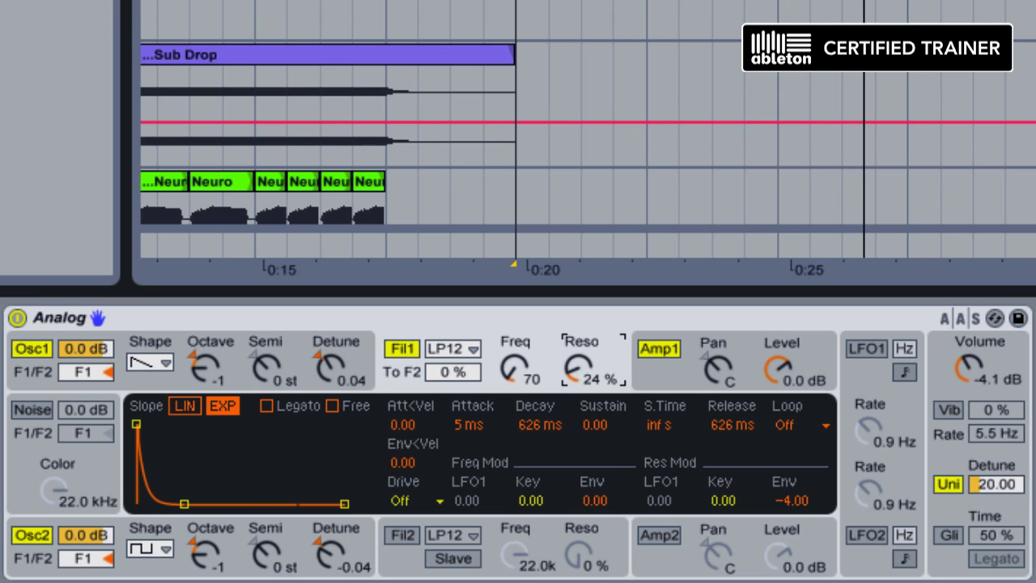
{"action": "left_click_drag", "start_coordinate": [585, 389], "coordinate": [584, 388]}
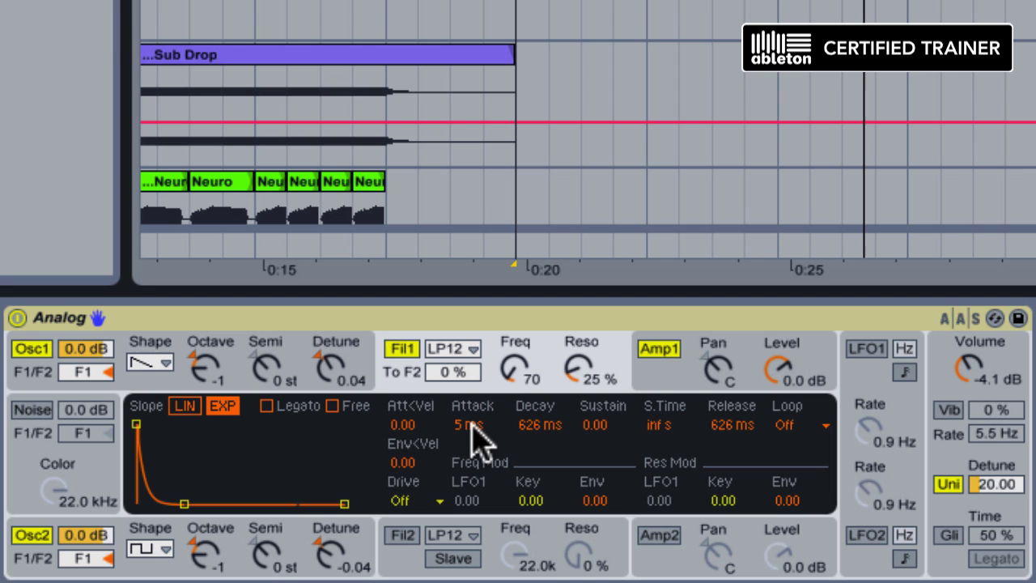
- Give filter 1's envelope a linear 464 ms attack, 11.59 cutoff modulation and 1.00 sustain
{"action": "left_click_drag", "start_coordinate": [474, 425], "coordinate": [474, 360]}
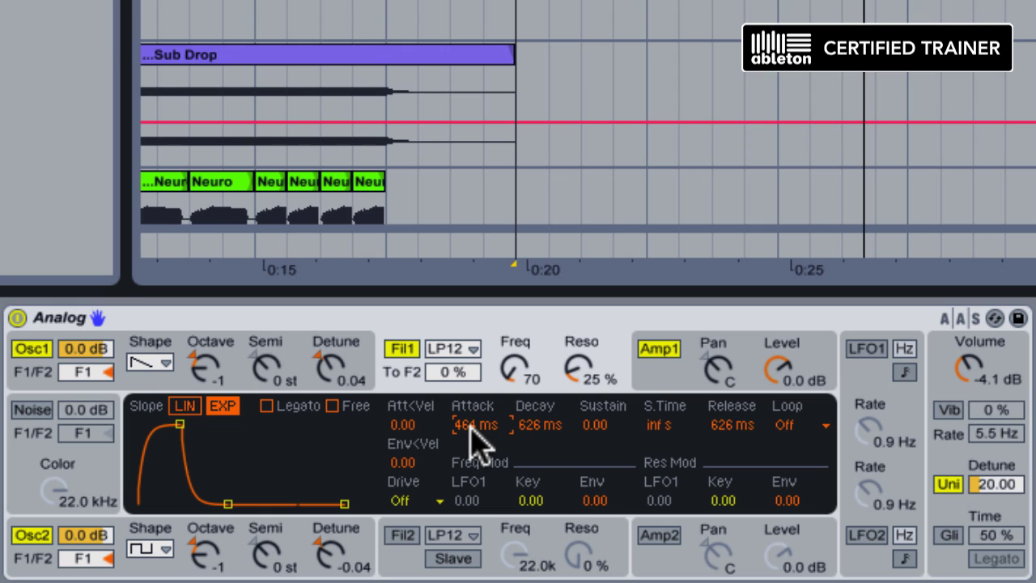
{"action": "left_click", "coordinate": [185, 405]}
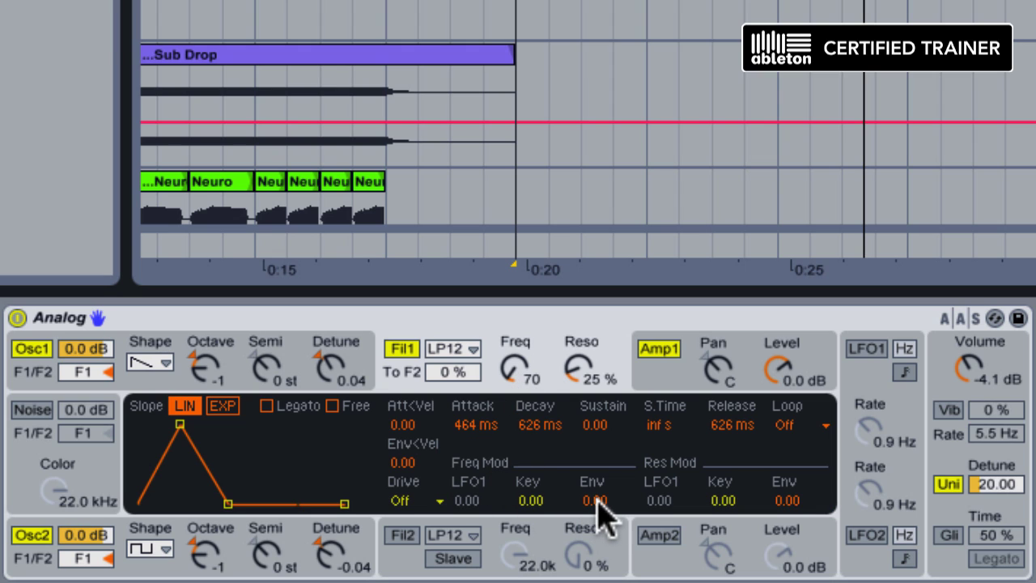
{"action": "left_click_drag", "start_coordinate": [597, 503], "coordinate": [597, 496]}
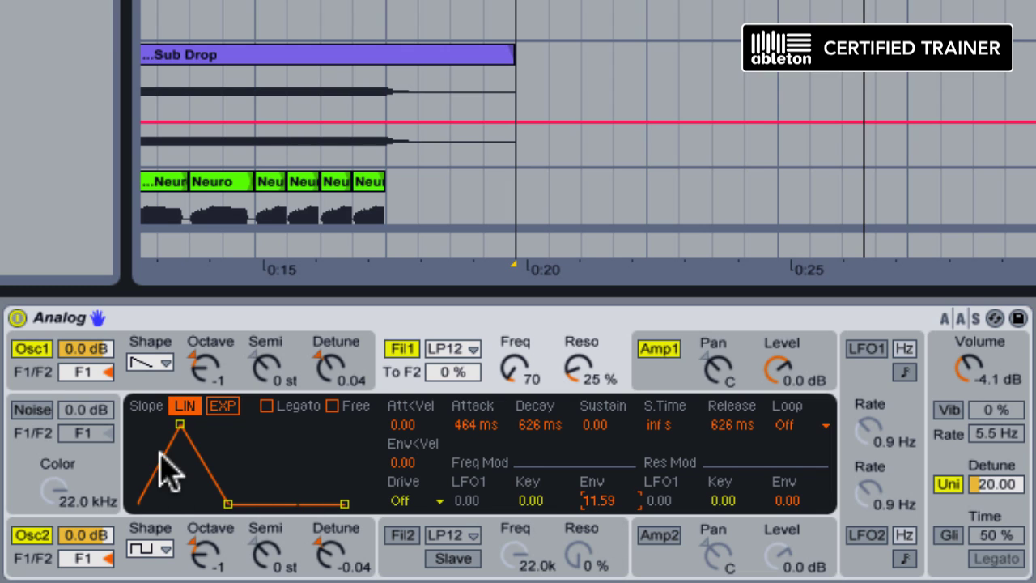
{"action": "left_click_drag", "start_coordinate": [611, 442], "coordinate": [612, 417]}
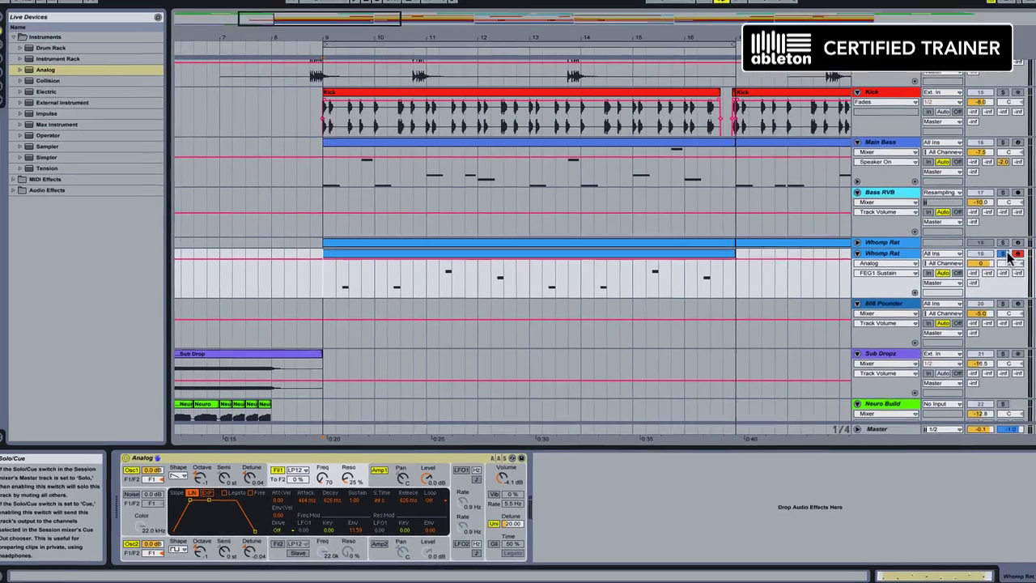
- Start playback to hear the reworked Whomp Rat bass from bar 9
{"action": "key", "text": "space"}
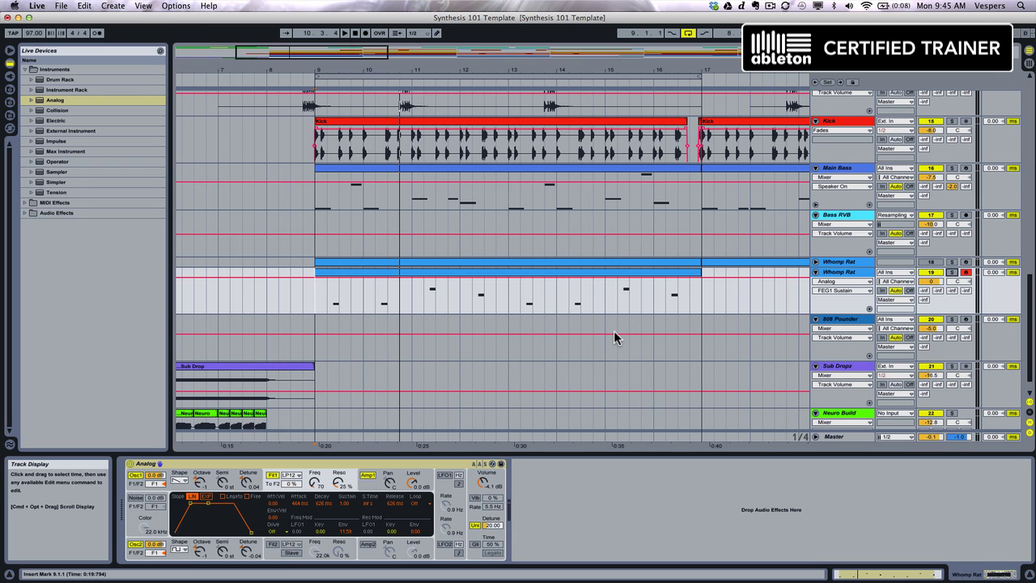
- Add an Amp after Analog and switch it to the Bass model
{"action": "left_click", "coordinate": [24, 69]}
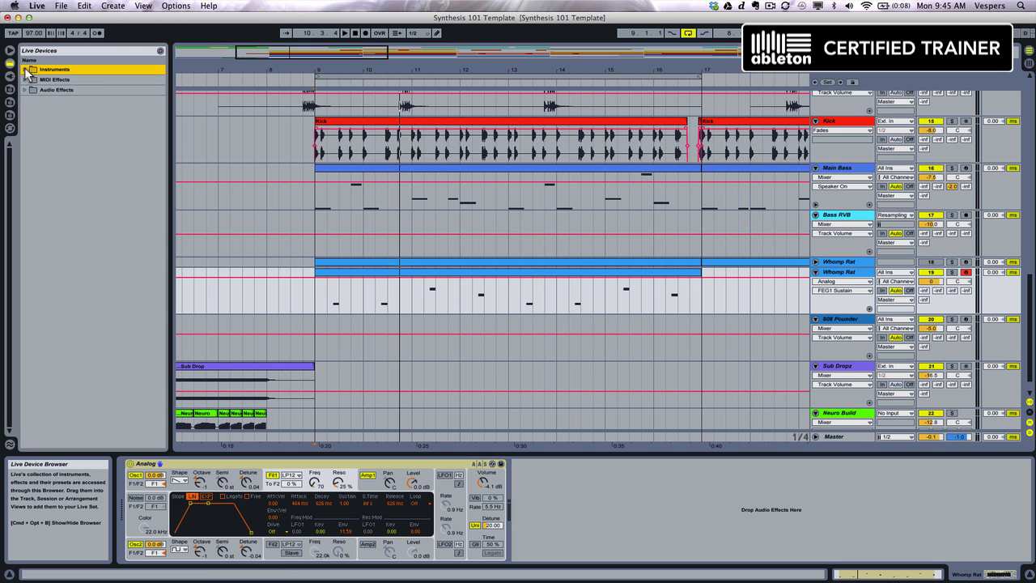
{"action": "left_click", "coordinate": [24, 90]}
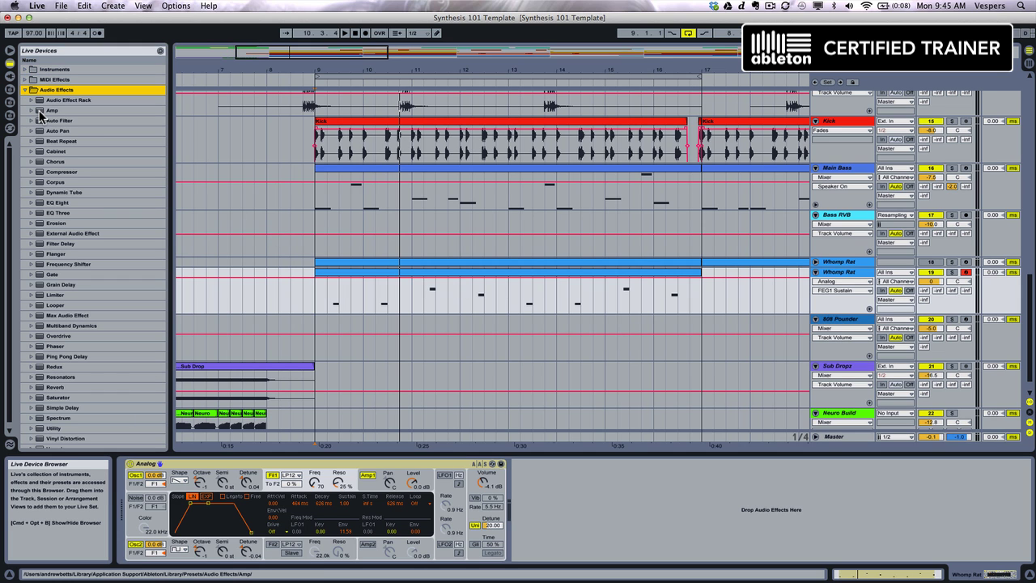
{"action": "left_click_drag", "start_coordinate": [38, 114], "coordinate": [550, 506]}
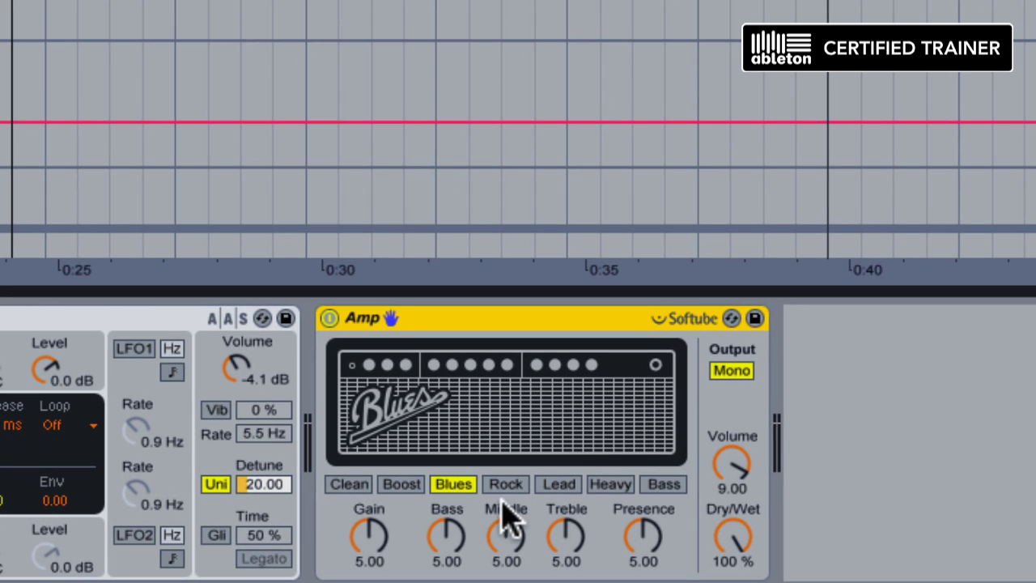
{"action": "left_click", "coordinate": [663, 485]}
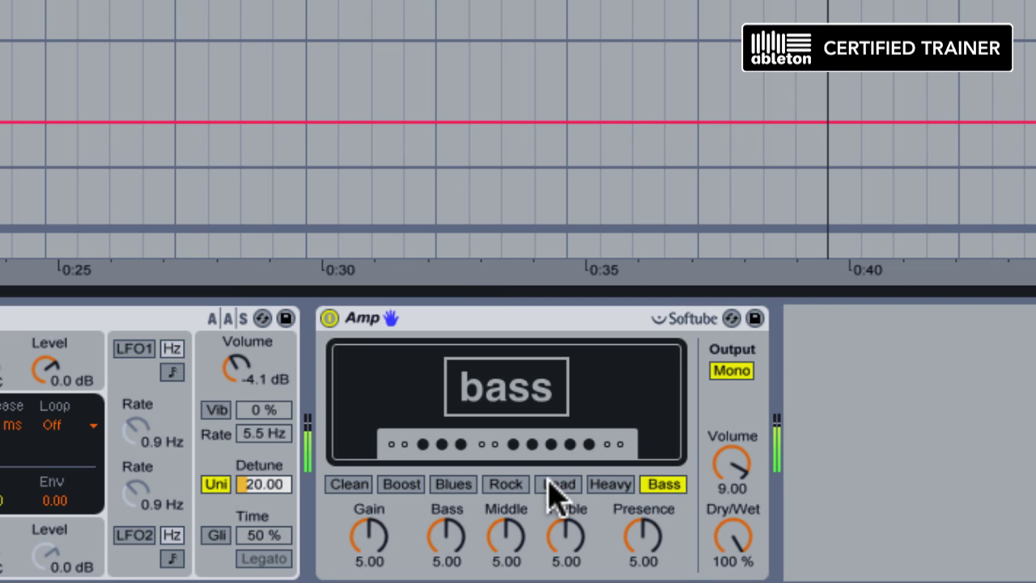
- Compare the Amp on and off, then set Middle to 3.89 and Presence to 4.60
{"action": "left_click", "coordinate": [330, 318]}
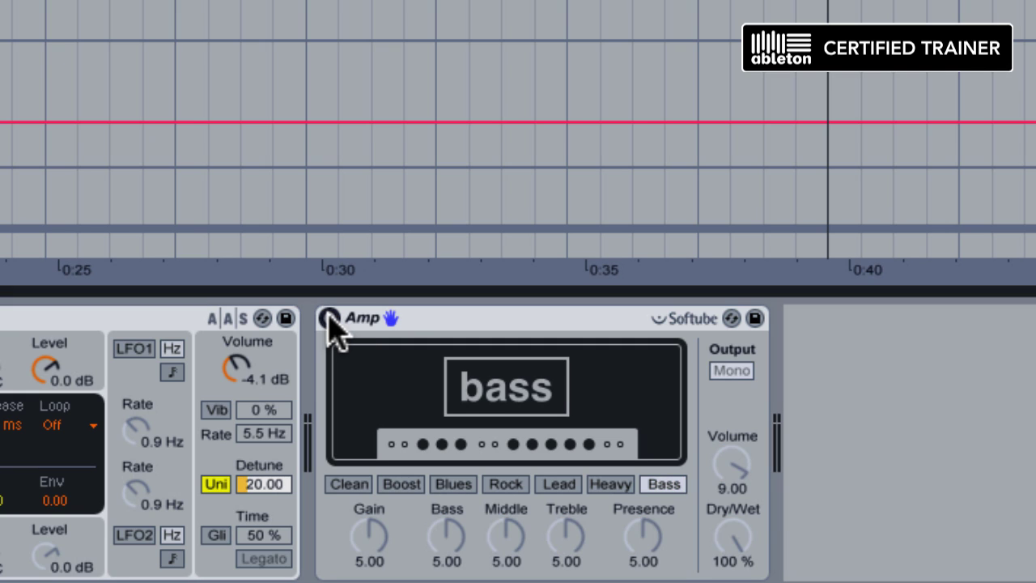
{"action": "left_click", "coordinate": [330, 318]}
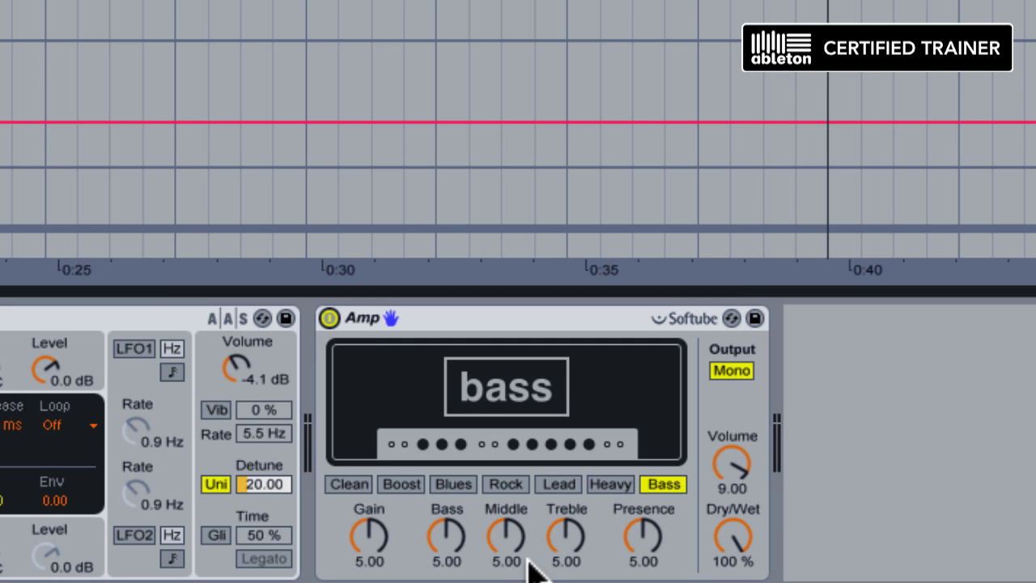
{"action": "left_click_drag", "start_coordinate": [507, 544], "coordinate": [507, 550]}
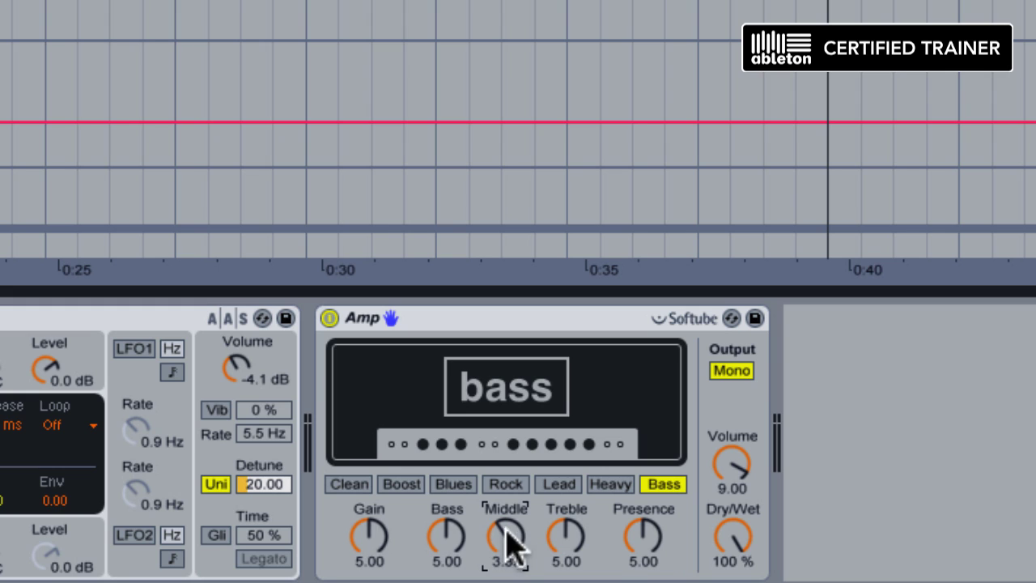
{"action": "mouse_move", "coordinate": [640, 536]}
{"action": "left_mouse_down"}
{"action": "mouse_move", "coordinate": [645, 553]}
{"action": "mouse_move", "coordinate": [642, 527]}
{"action": "left_mouse_up"}
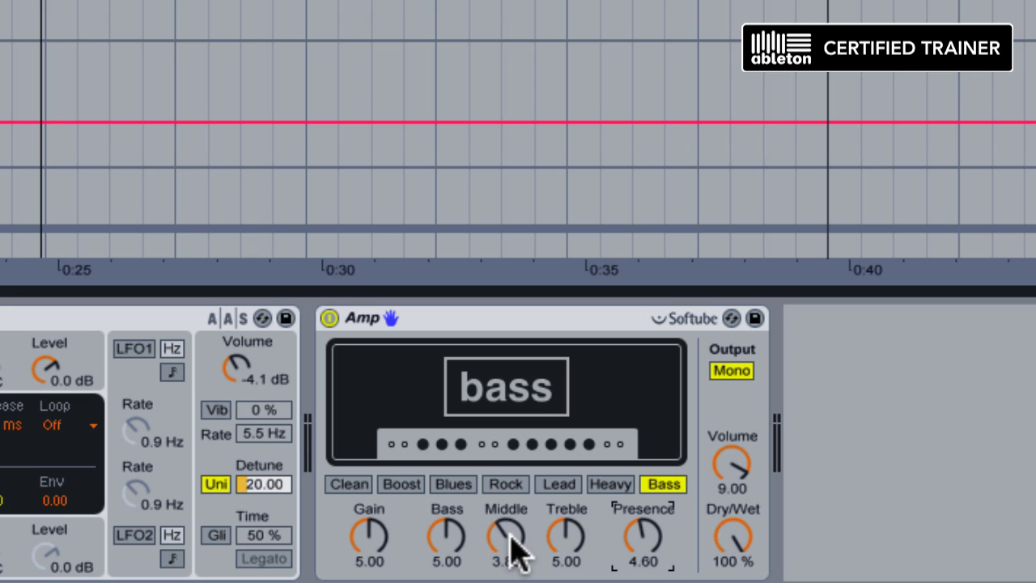
{"action": "left_click", "coordinate": [612, 347]}
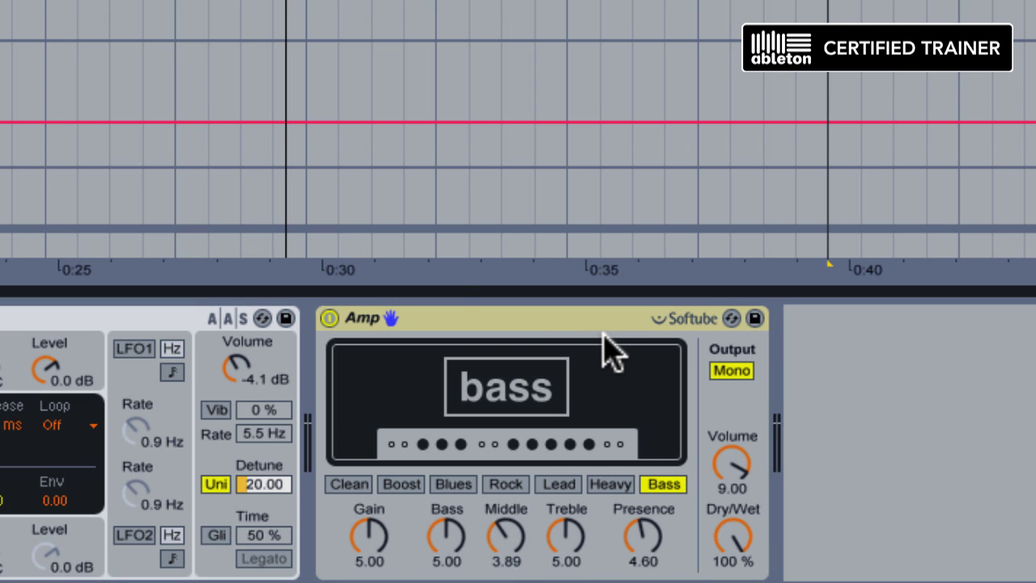
- Add a Compressor after the Amp with Makeup off, Opto envelope, 50 ms attack and 66.3 ms release
{"action": "key", "text": "ctrl+alt+b"}
{"action": "left_click", "coordinate": [32, 185]}
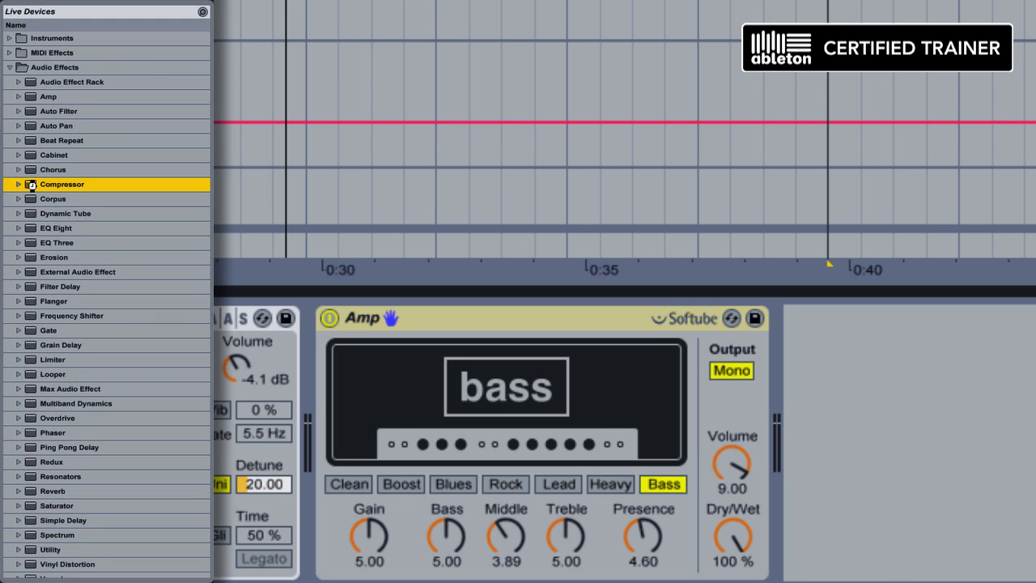
{"action": "double_click", "coordinate": [32, 185]}
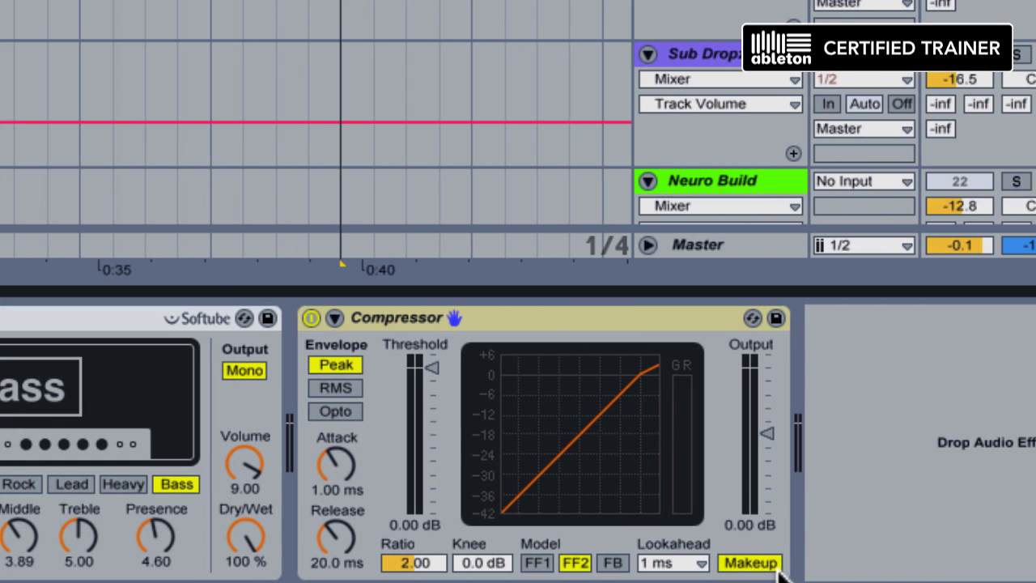
{"action": "left_click", "coordinate": [776, 566]}
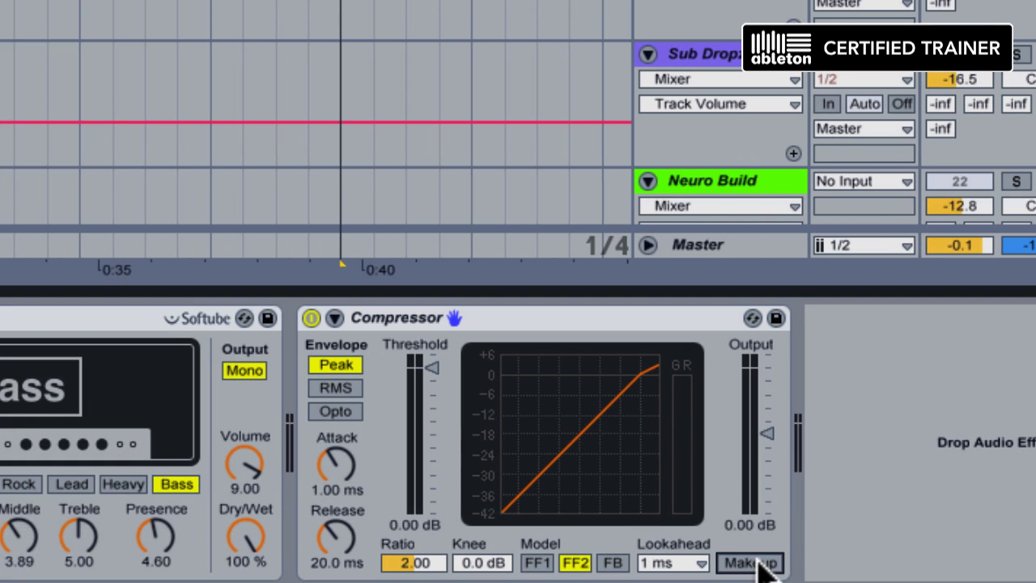
{"action": "left_click", "coordinate": [337, 414]}
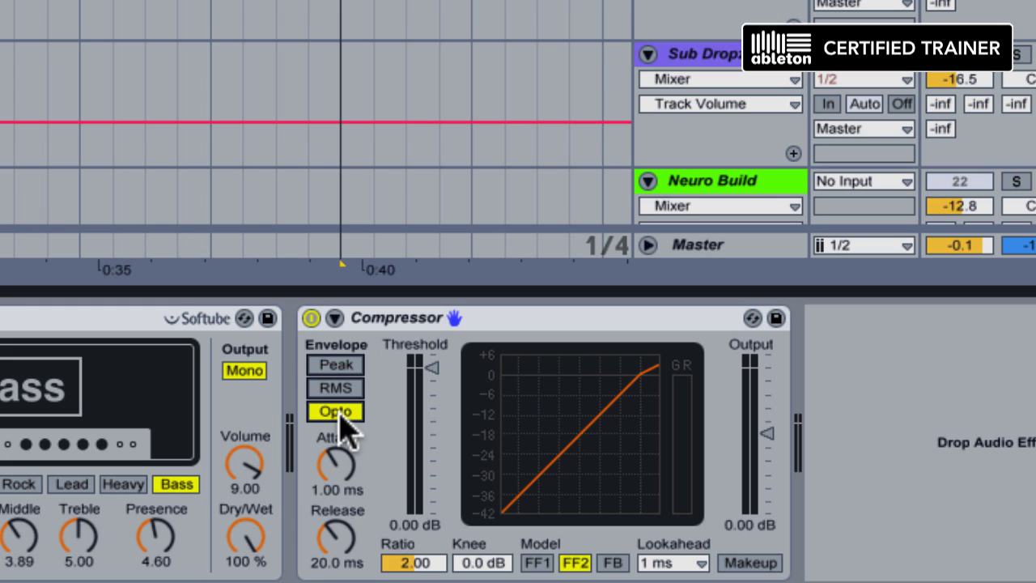
{"action": "left_click", "coordinate": [335, 491]}
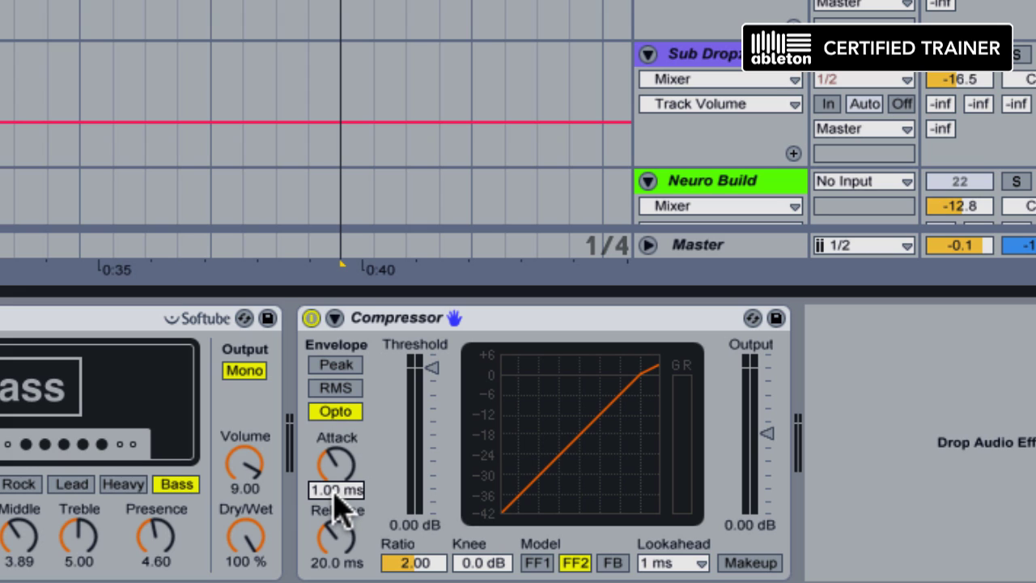
{"action": "type", "text": "50"}
{"action": "key", "text": "Return"}
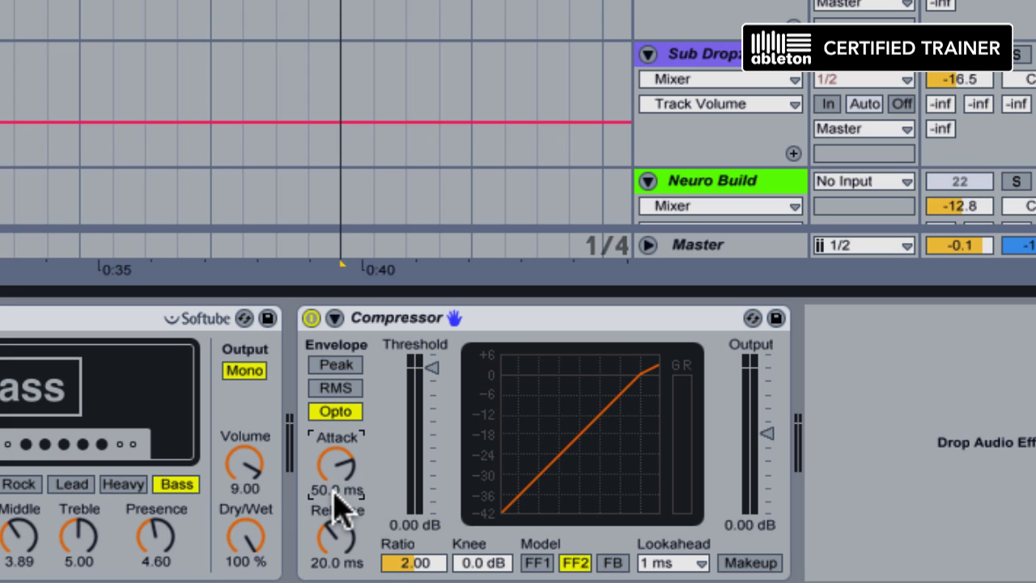
{"action": "left_click_drag", "start_coordinate": [336, 535], "coordinate": [337, 514]}
- Set the compressor's ratio to 3.05, knee to 3.1 dB and threshold to -14.9 dB on FF2
{"action": "left_click", "coordinate": [417, 564]}
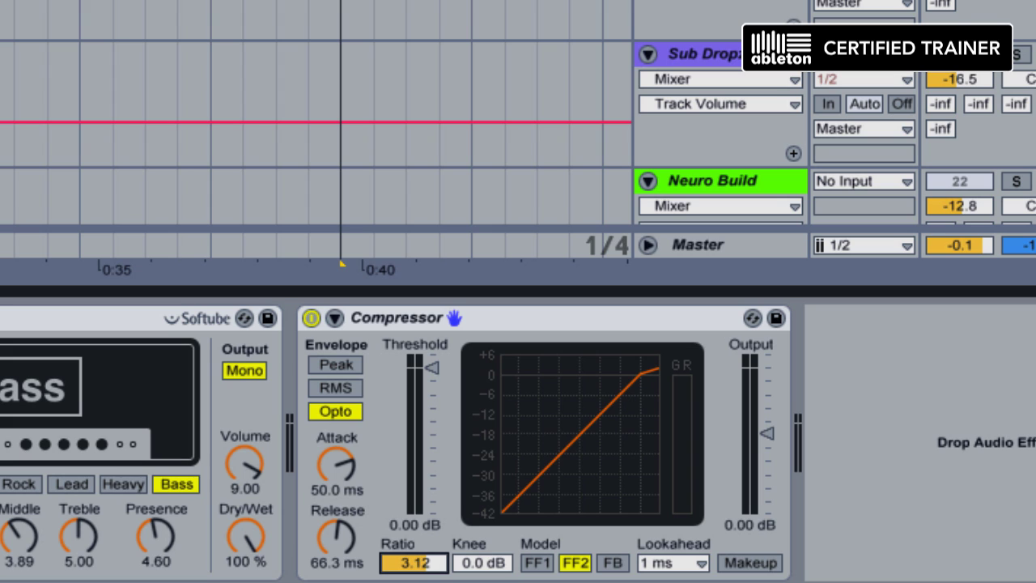
{"action": "left_click_drag", "start_coordinate": [431, 368], "coordinate": [432, 388]}
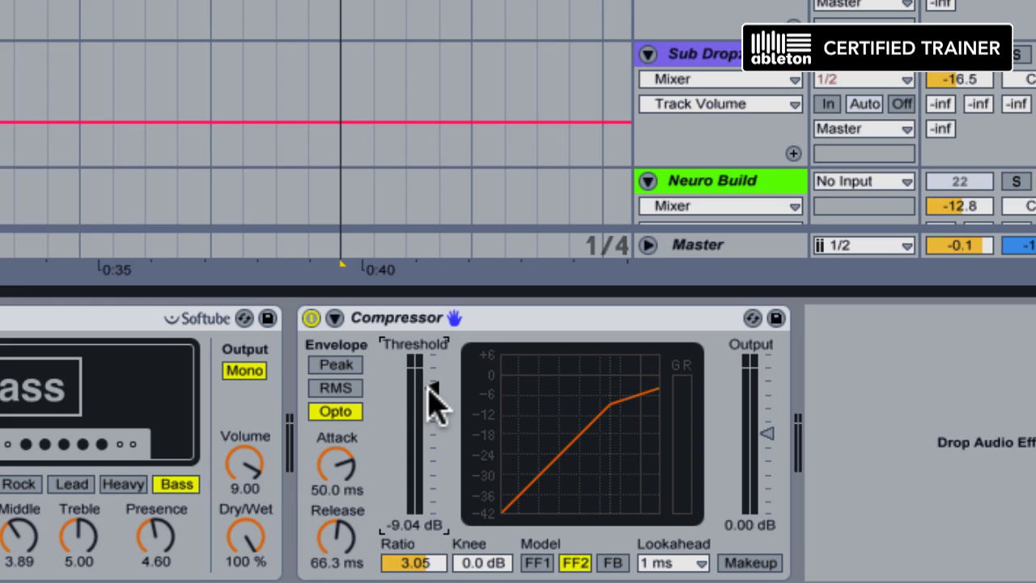
{"action": "left_click_drag", "start_coordinate": [429, 387], "coordinate": [429, 403]}
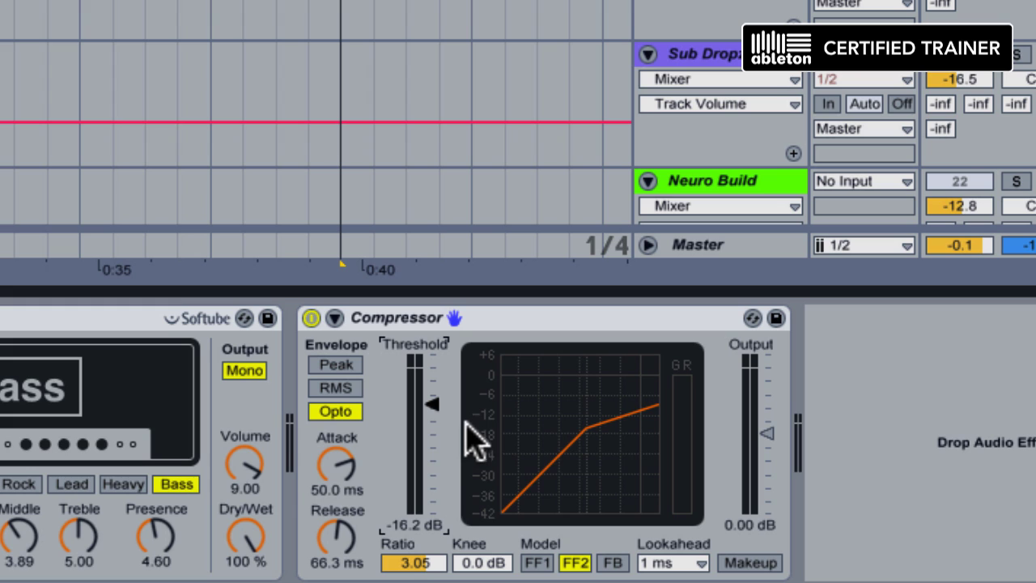
{"action": "left_click", "coordinate": [539, 564]}
{"action": "left_click", "coordinate": [577, 563]}
{"action": "left_click_drag", "start_coordinate": [463, 563], "coordinate": [462, 538]}
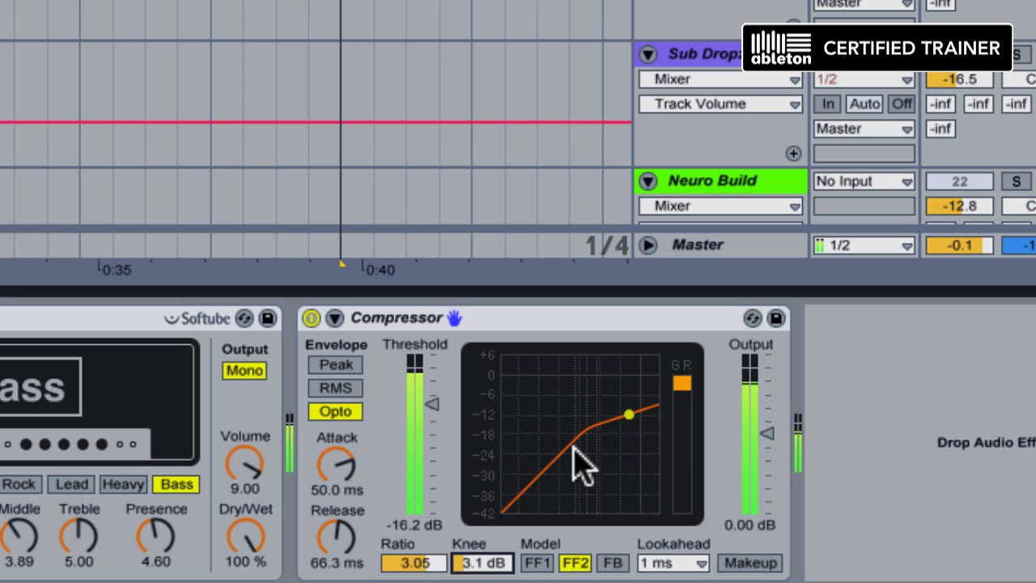
{"action": "left_click_drag", "start_coordinate": [439, 428], "coordinate": [439, 417]}
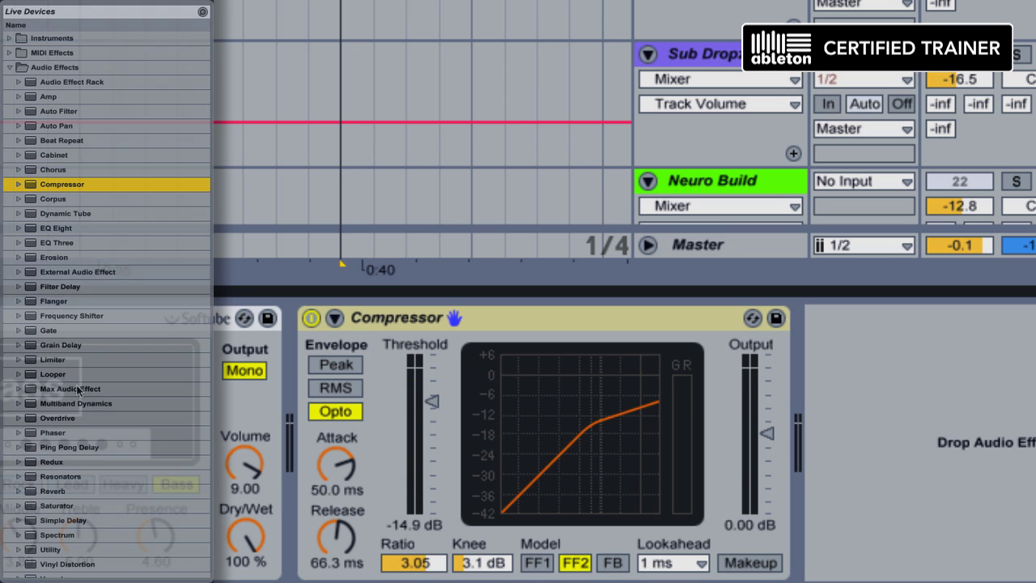
- Add a Limiter with 7.80 dB gain and pull the Whomp Rat track volume down
{"action": "double_click", "coordinate": [31, 362]}
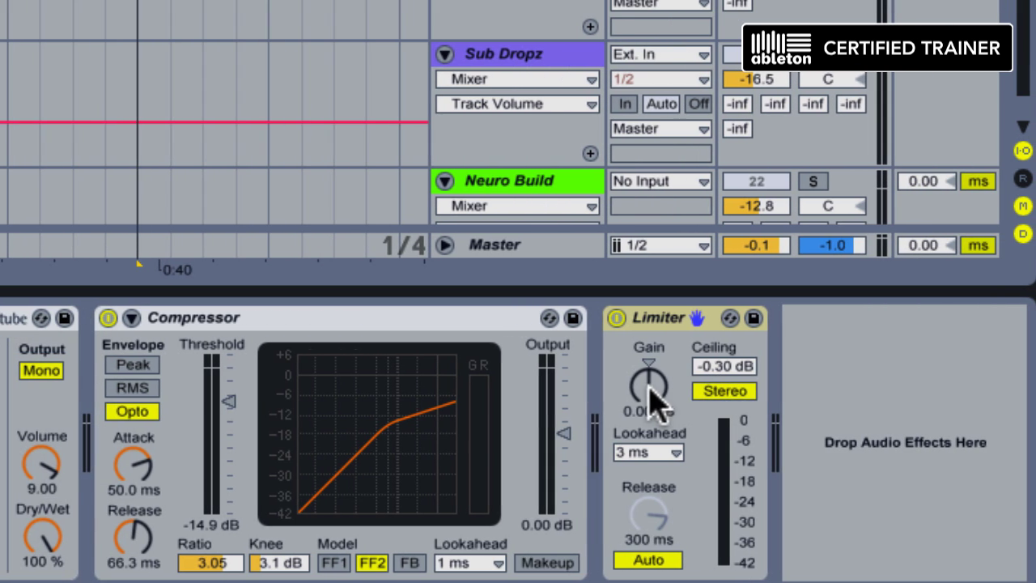
{"action": "left_click_drag", "start_coordinate": [730, 379], "coordinate": [730, 355]}
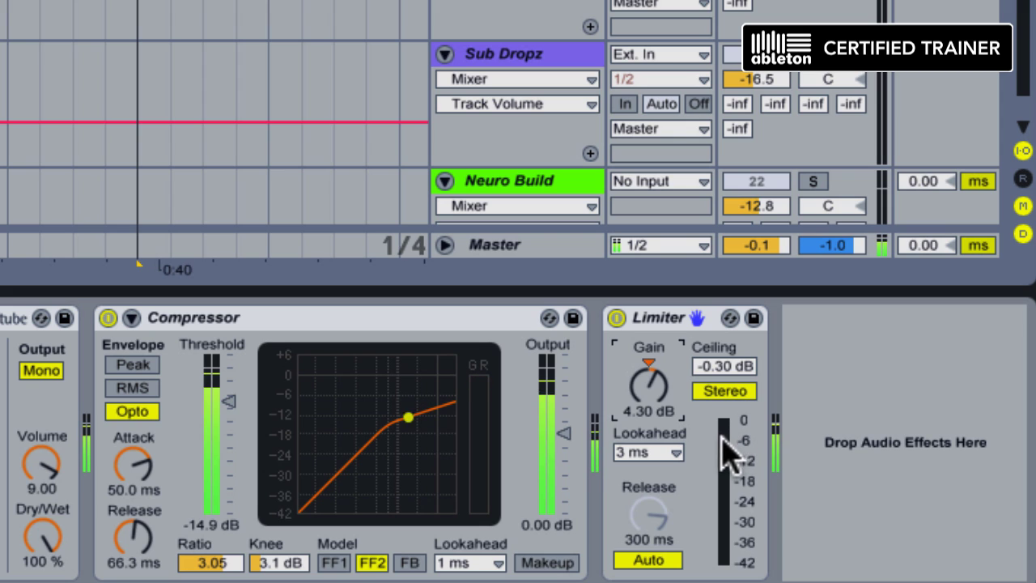
{"action": "left_click_drag", "start_coordinate": [652, 368], "coordinate": [652, 341]}
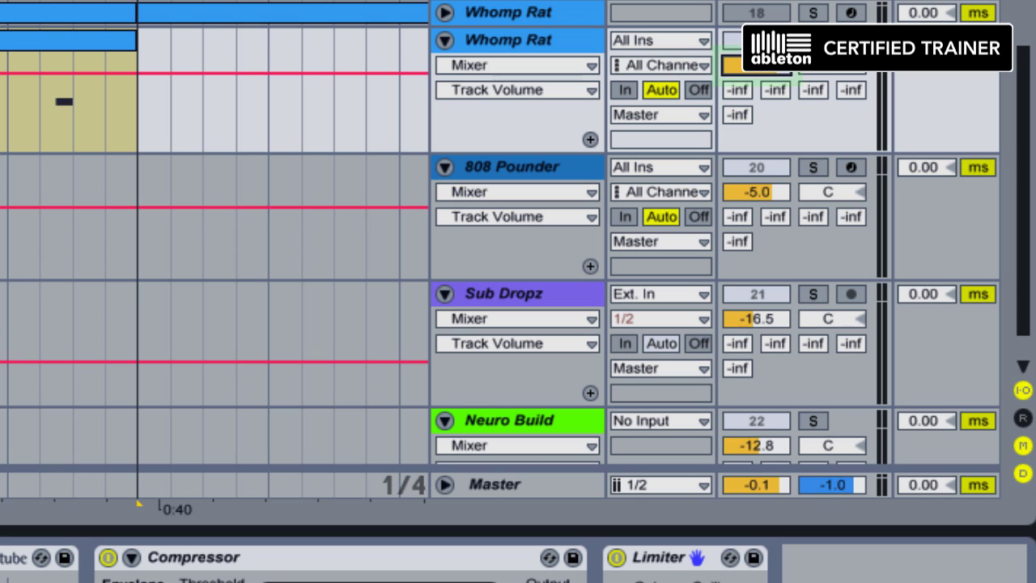
{"action": "left_click_drag", "start_coordinate": [756, 65], "coordinate": [756, 71]}
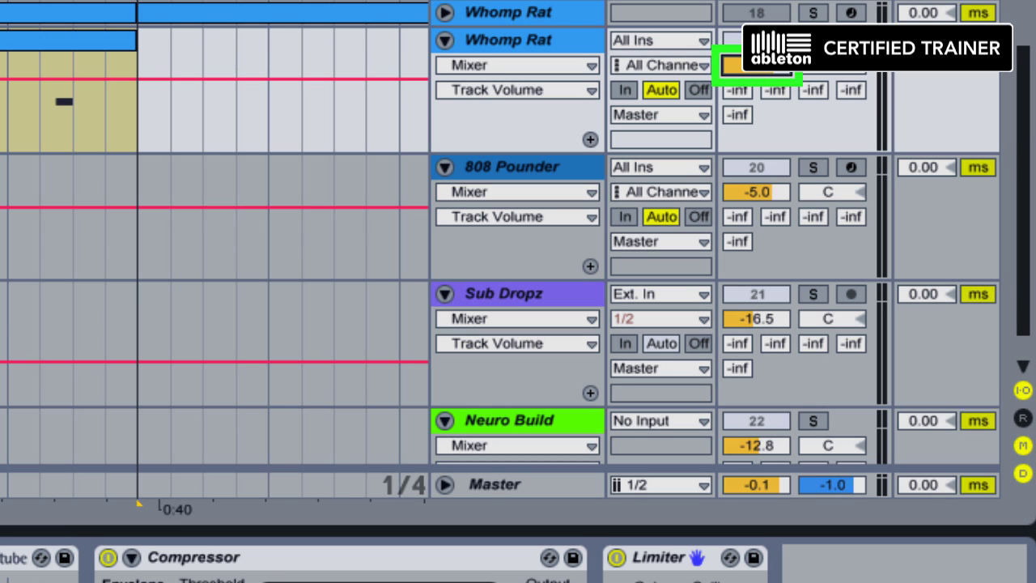
{"action": "left_click_drag", "start_coordinate": [757, 65], "coordinate": [757, 72]}
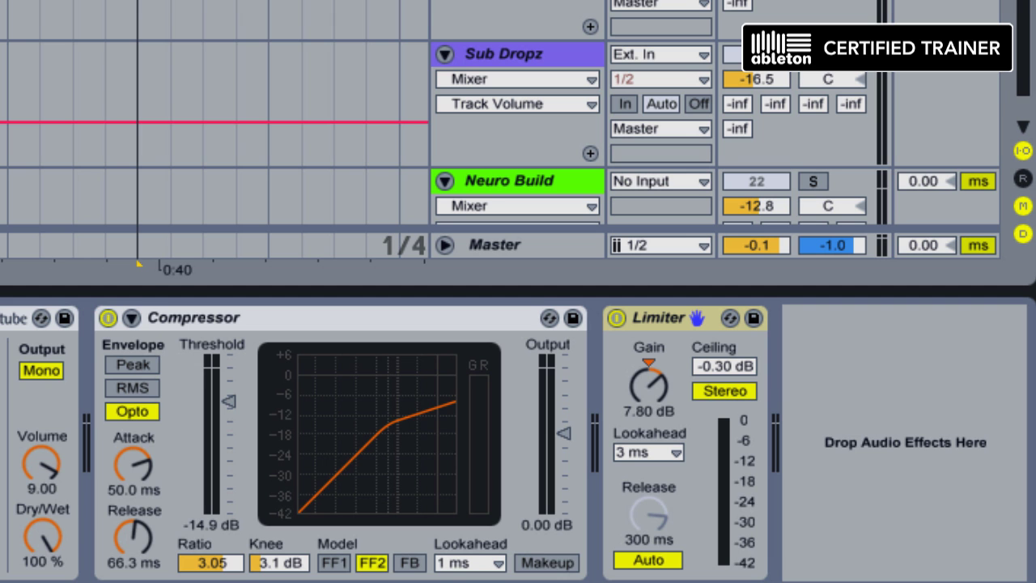
- Load a Reverb from the audio effects browser after the Limiter
{"action": "key", "text": "ctrl+alt+b"}
{"action": "left_click", "coordinate": [34, 492]}
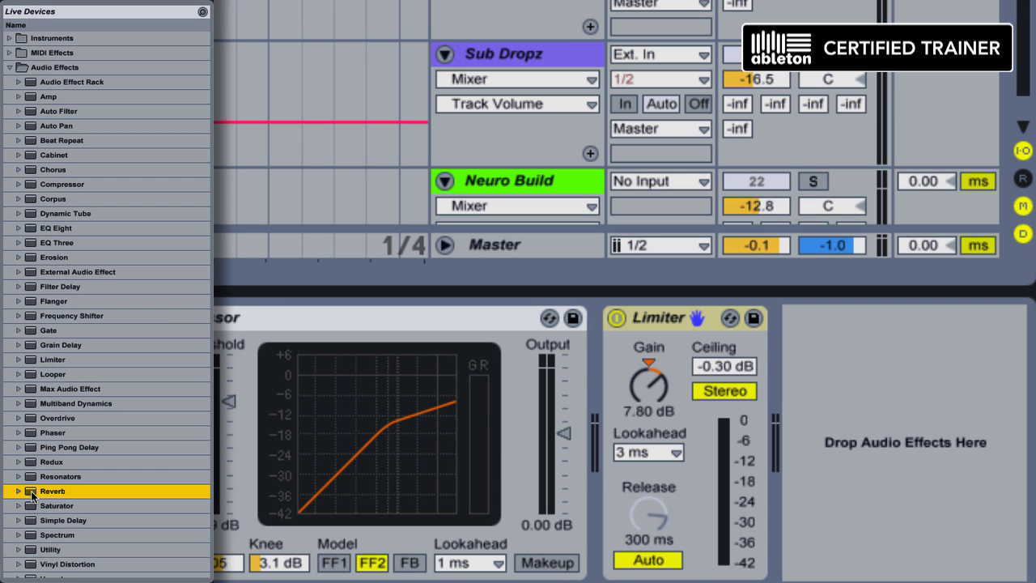
{"action": "double_click", "coordinate": [34, 492]}
{"action": "key", "text": "ctrl+alt+b"}
- Enable Lo Cut at 1.04 kHz, disable Spin and Chorus, set Size 10.54, Decay 517 ms, Dry/Wet 25%
{"action": "left_click", "coordinate": [356, 365]}
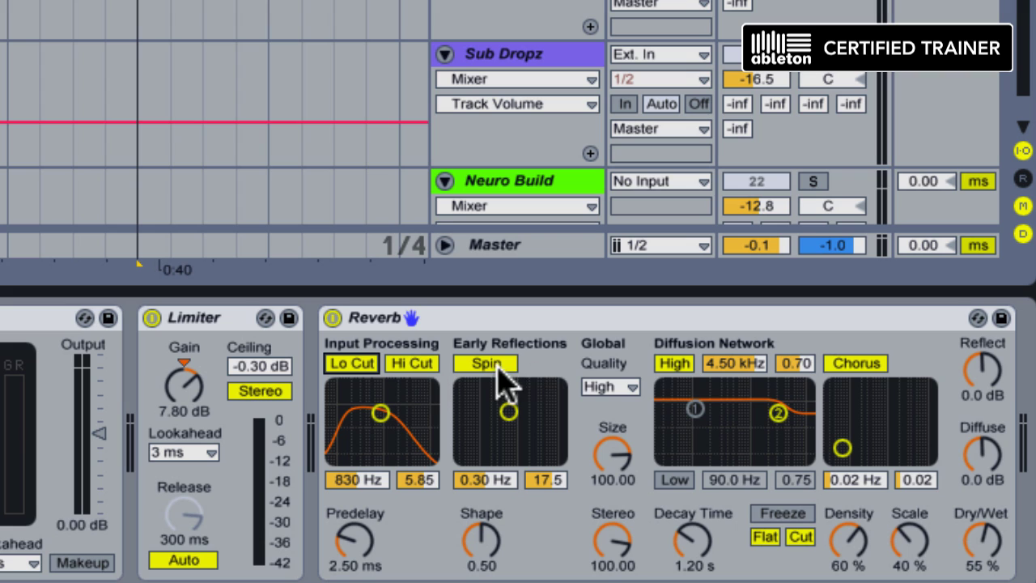
{"action": "left_click", "coordinate": [489, 363]}
{"action": "left_click", "coordinate": [851, 366]}
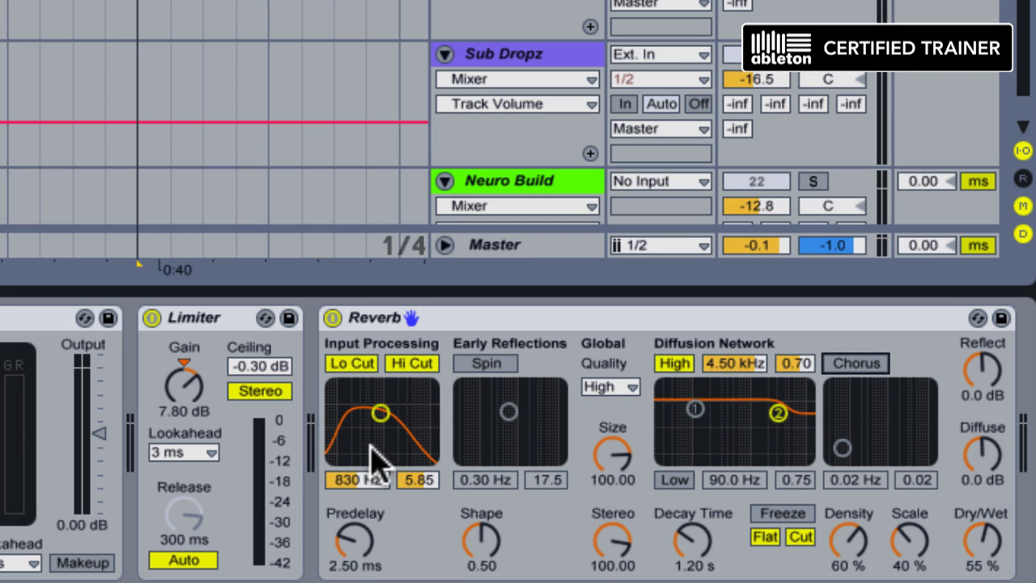
{"action": "left_click_drag", "start_coordinate": [361, 485], "coordinate": [361, 462]}
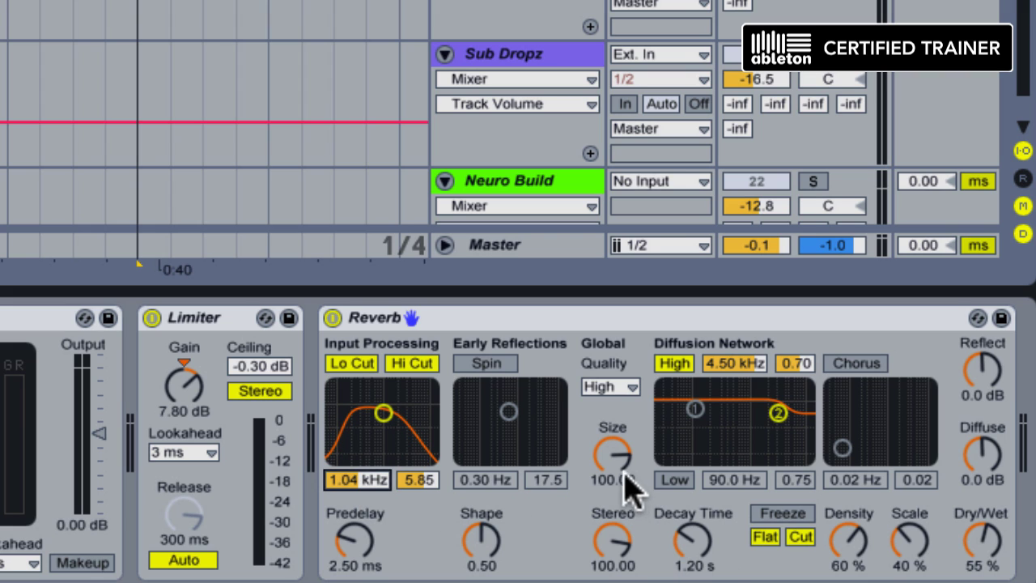
{"action": "left_click_drag", "start_coordinate": [615, 449], "coordinate": [615, 501]}
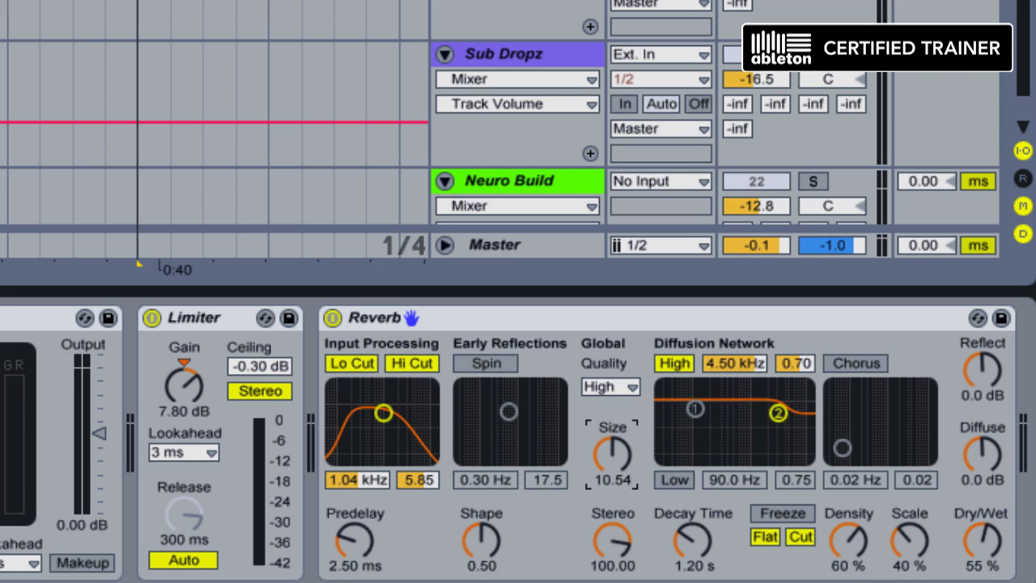
{"action": "left_click_drag", "start_coordinate": [686, 551], "coordinate": [686, 575]}
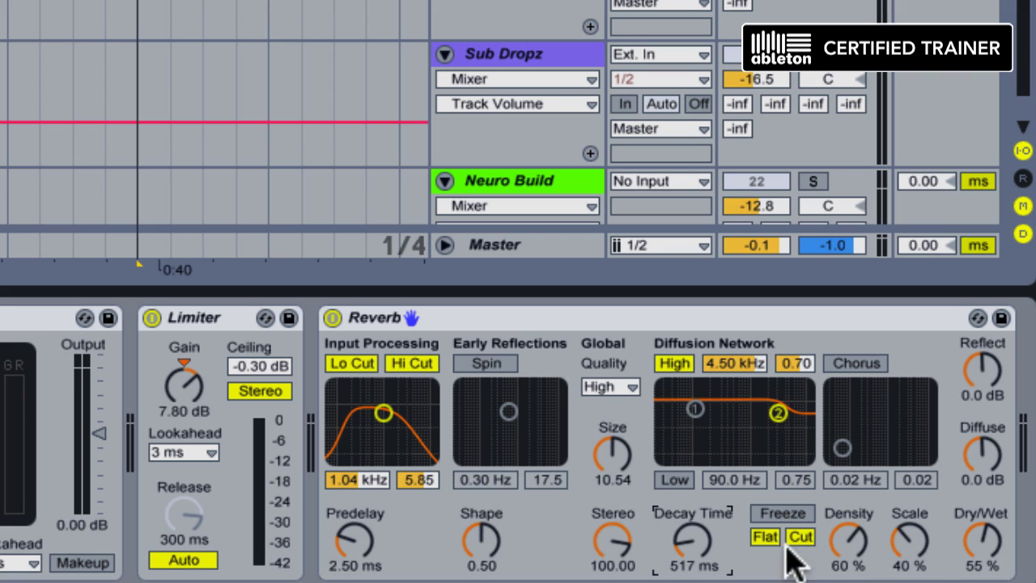
{"action": "left_click_drag", "start_coordinate": [991, 544], "coordinate": [991, 566]}
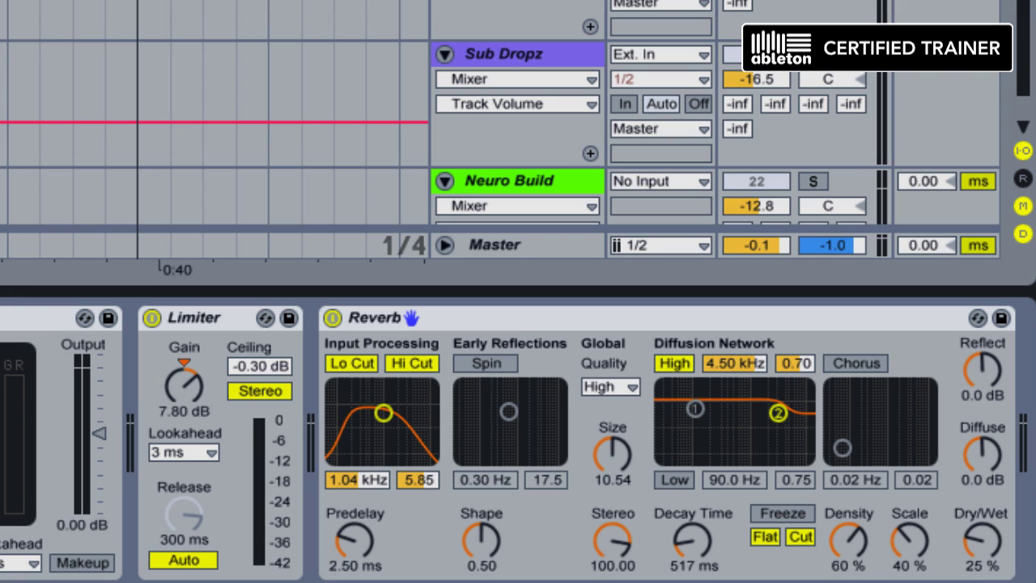
- Start playback to hear the bass through the Amp, Compressor, Limiter and Reverb chain
{"action": "key", "text": "space"}
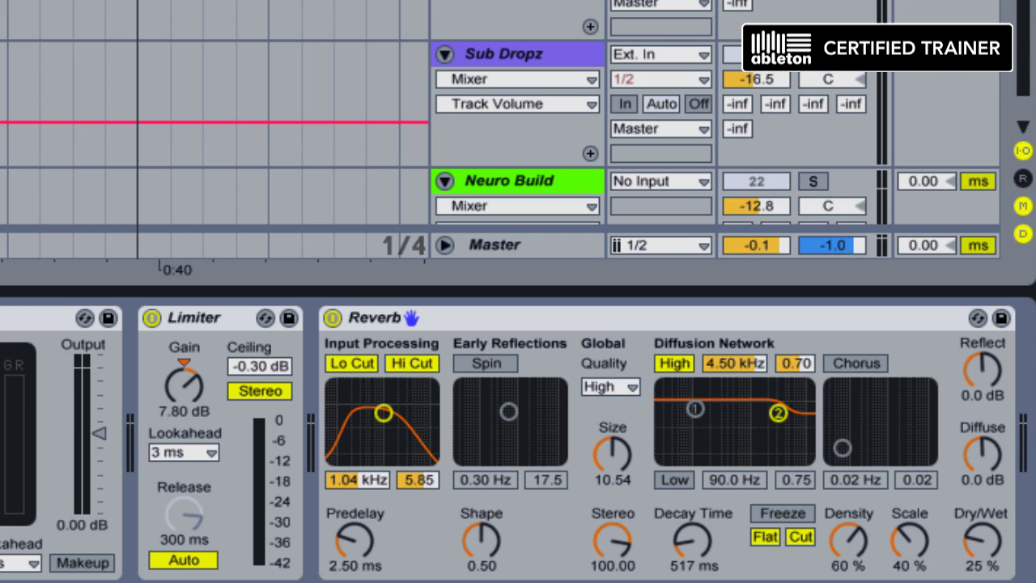